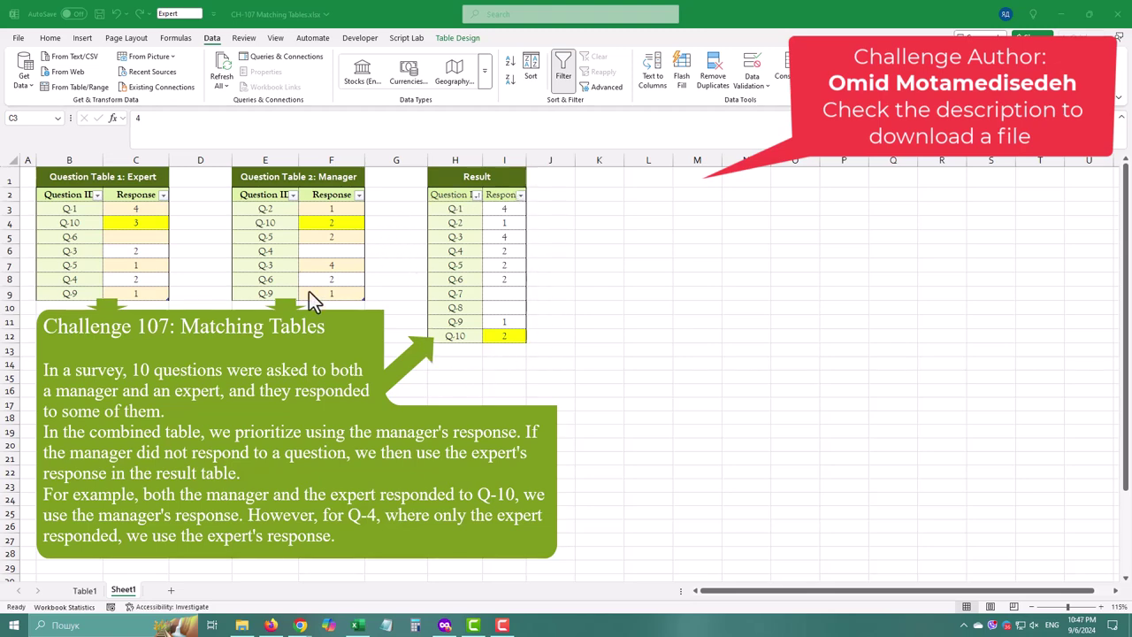
Step: Compare the manager's and expert's responses for Q-10 and Q-1 against the result value
{"action": "left_click", "coordinate": [323, 225]}
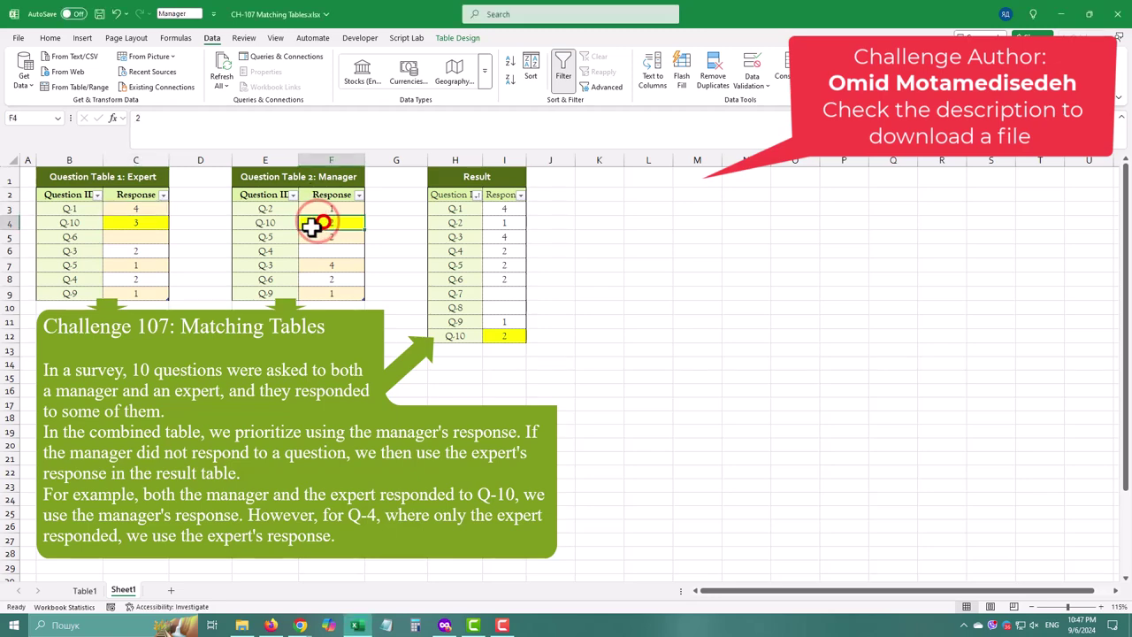
{"action": "left_click", "coordinate": [151, 225]}
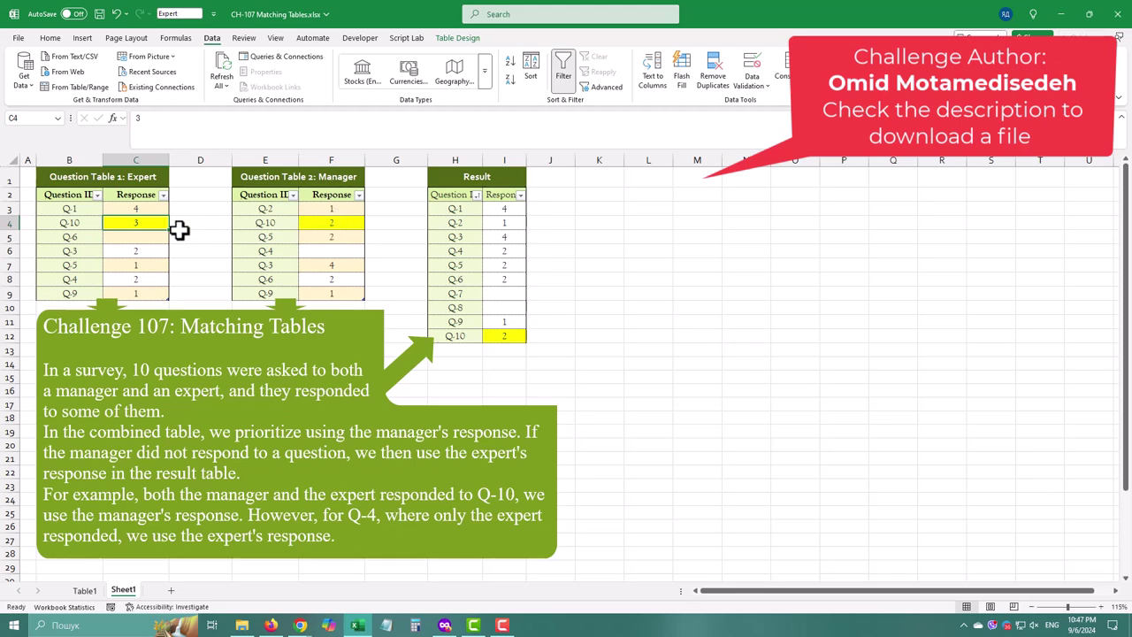
{"action": "left_click", "coordinate": [141, 209]}
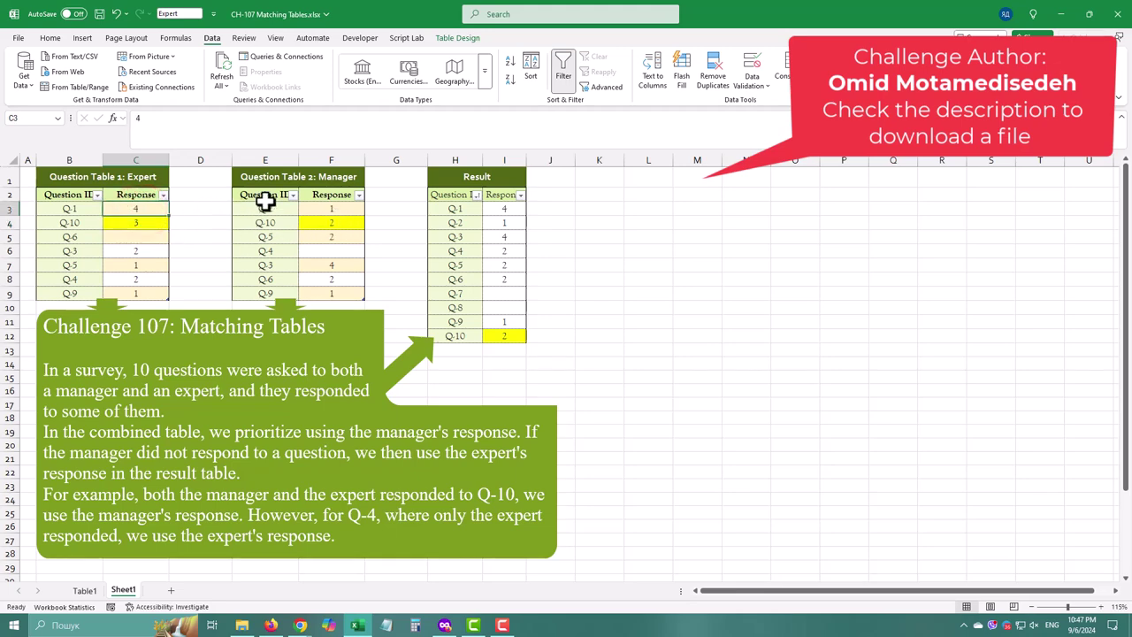
{"action": "left_click", "coordinate": [491, 209]}
Step: Load the Expert table into Power Query and copy its Source formula
{"action": "left_click", "coordinate": [115, 222]}
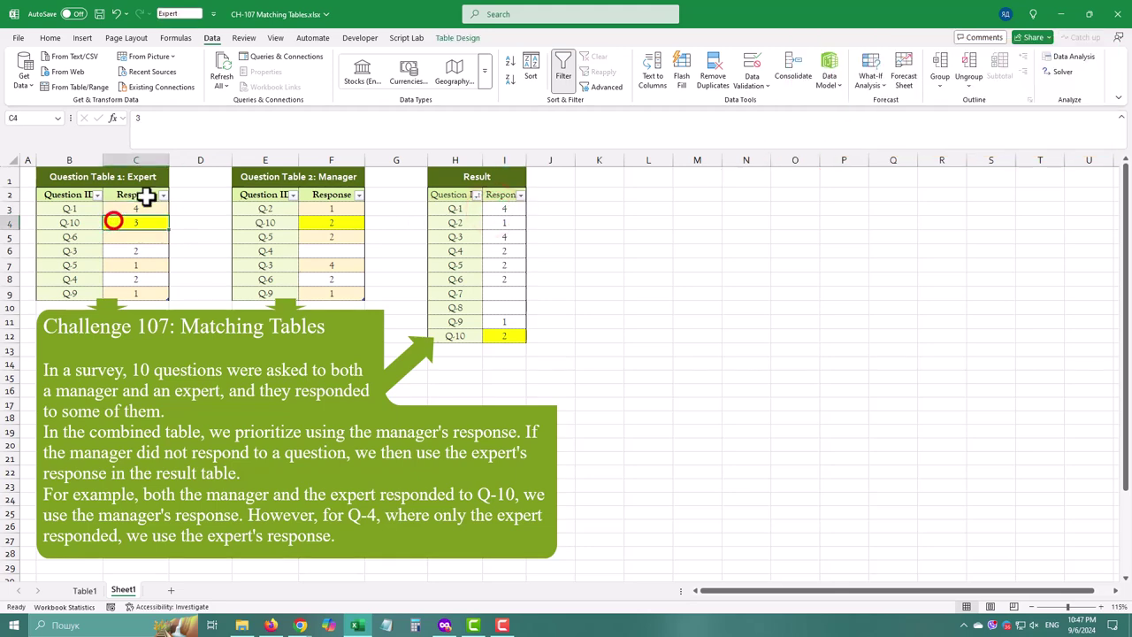
{"action": "left_click", "coordinate": [57, 87]}
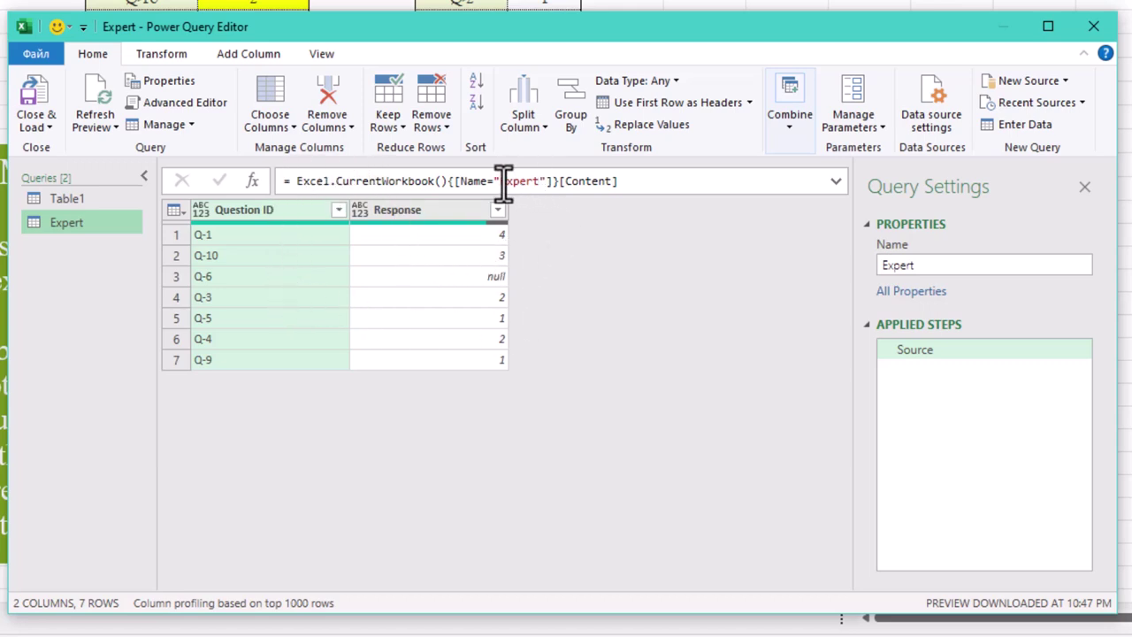
{"action": "left_click_drag", "start_coordinate": [623, 181], "coordinate": [295, 181]}
{"action": "key", "text": "ctrl+c"}
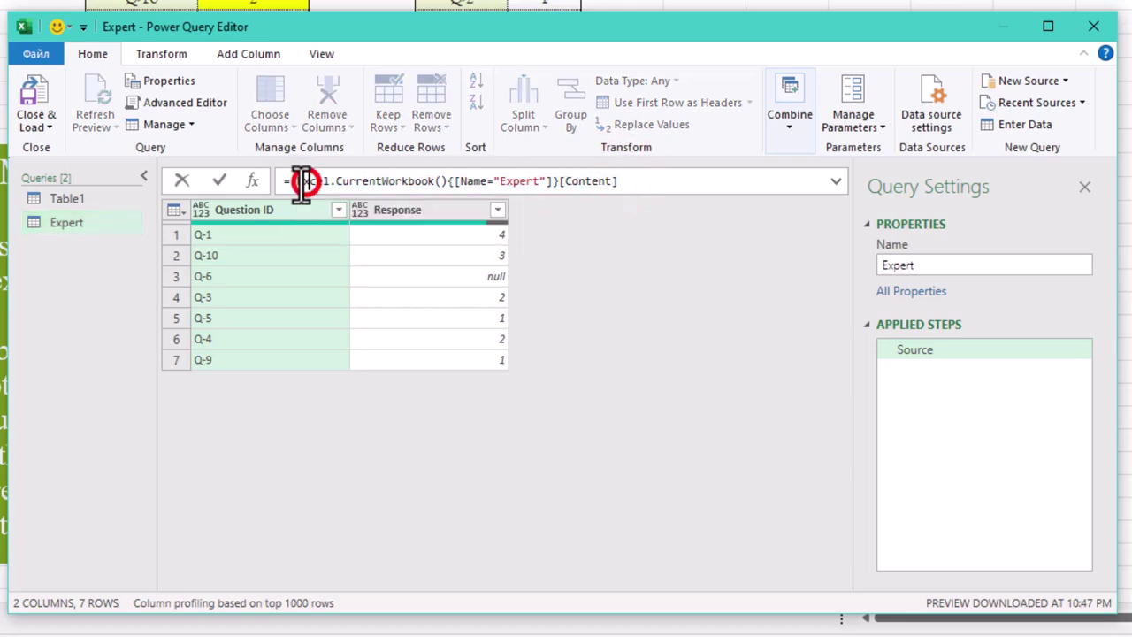
{"action": "left_click", "coordinate": [301, 182]}
Step: Edit the Source formula to append the Manager table before the Expert table, giving 14 rows
{"action": "left_click", "coordinate": [665, 182]}
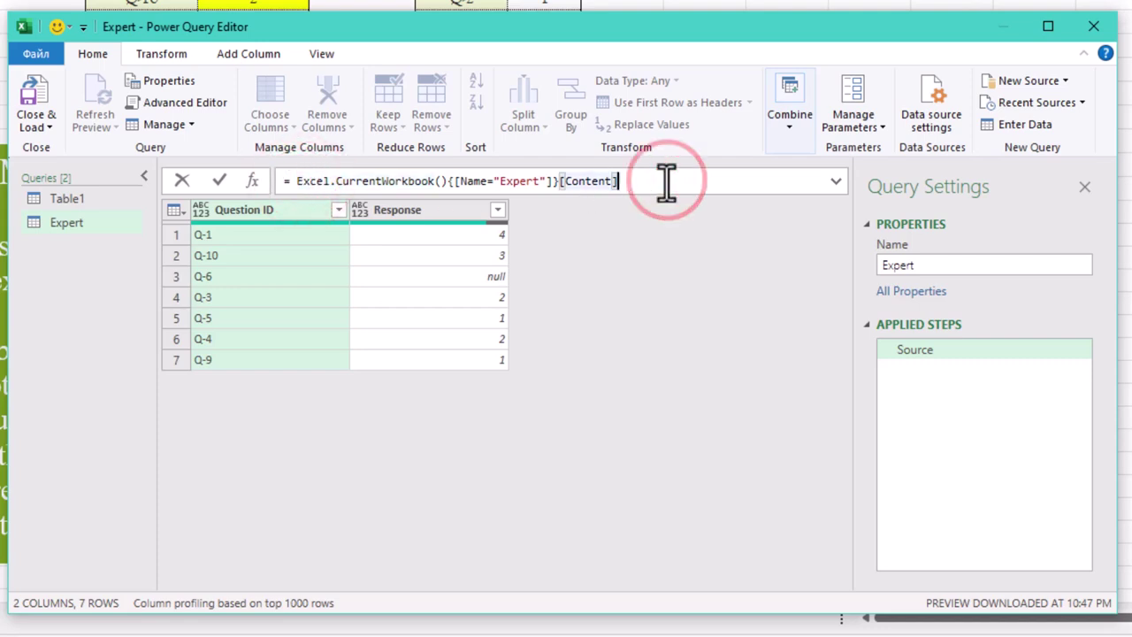
{"action": "type", "text": "&"}
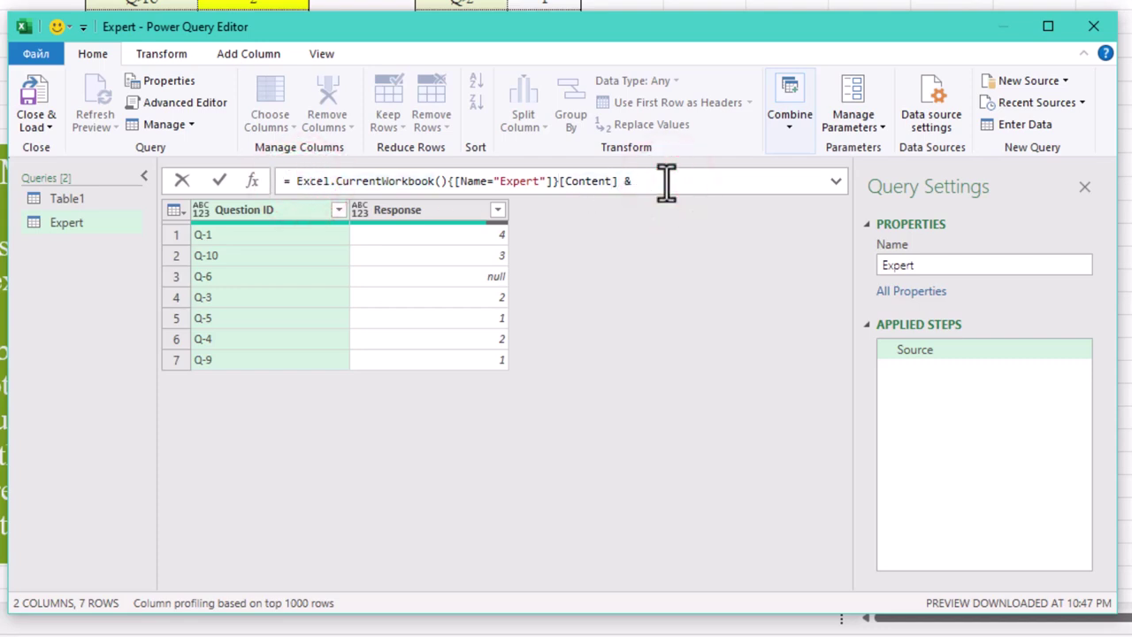
{"action": "key", "text": "ctrl+v"}
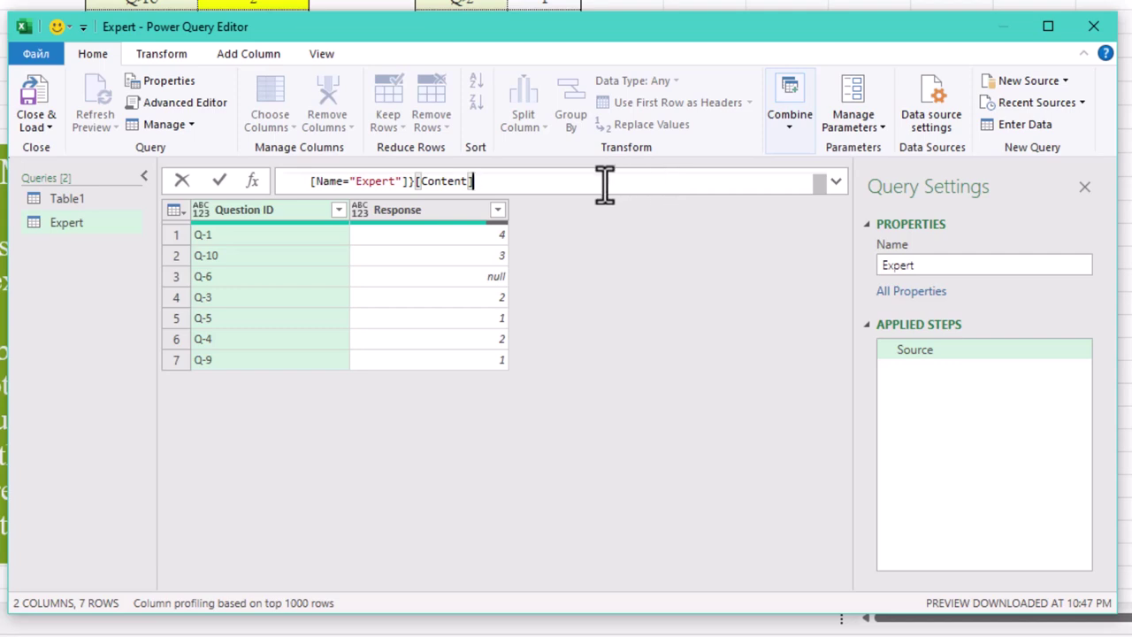
{"action": "scroll", "coordinate": [607, 182], "scroll_direction": "up", "scroll_amount": 1}
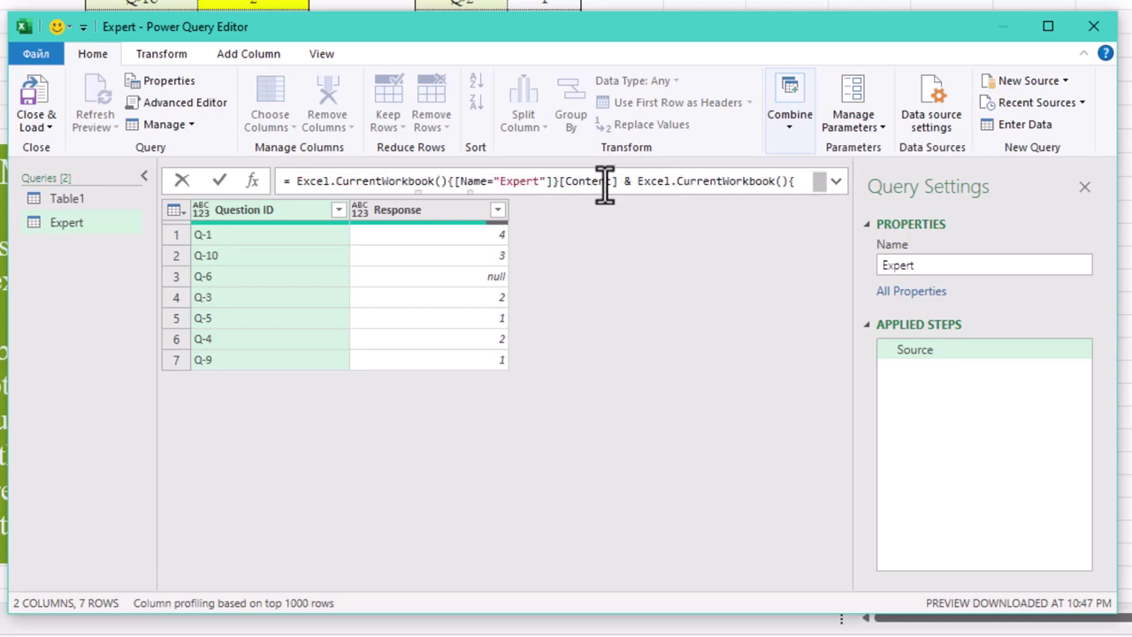
{"action": "double_click", "coordinate": [522, 181]}
{"action": "type", "text": "Manager"}
{"action": "left_click", "coordinate": [530, 303]}
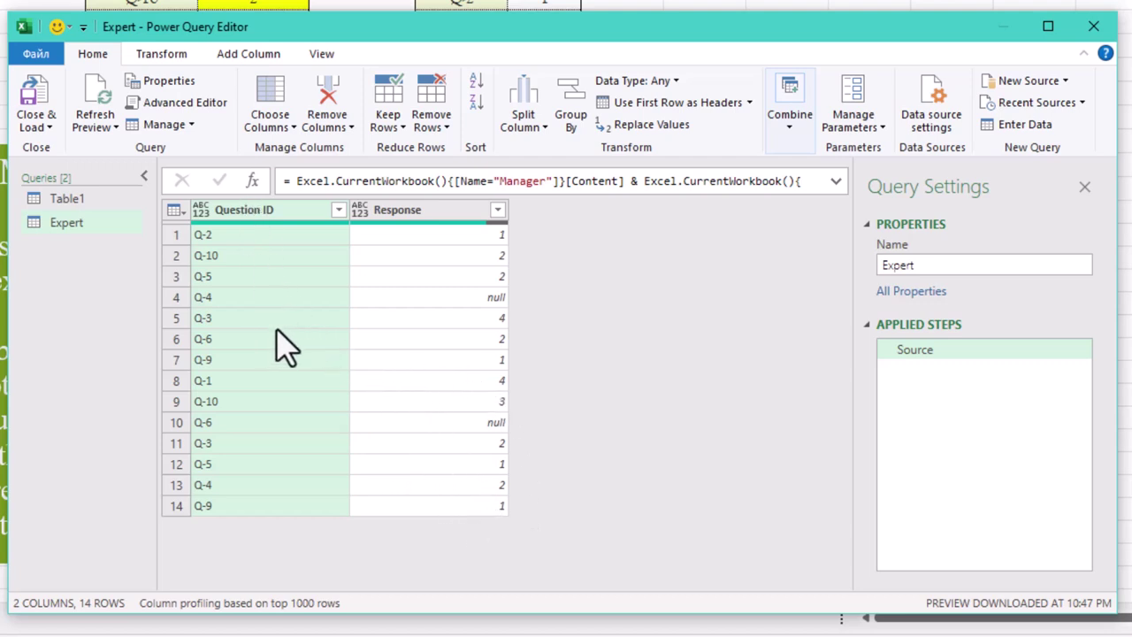
Step: Remove rows with empty Responses, leaving 12, and rename that step ANSWERS
{"action": "left_click", "coordinate": [499, 212]}
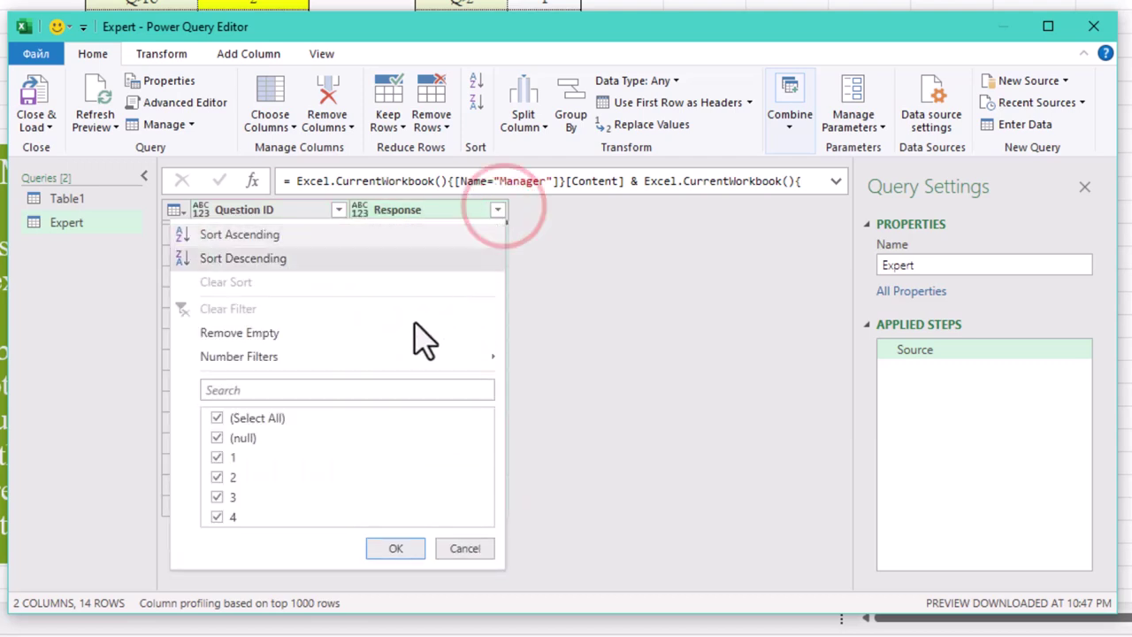
{"action": "left_click", "coordinate": [352, 333]}
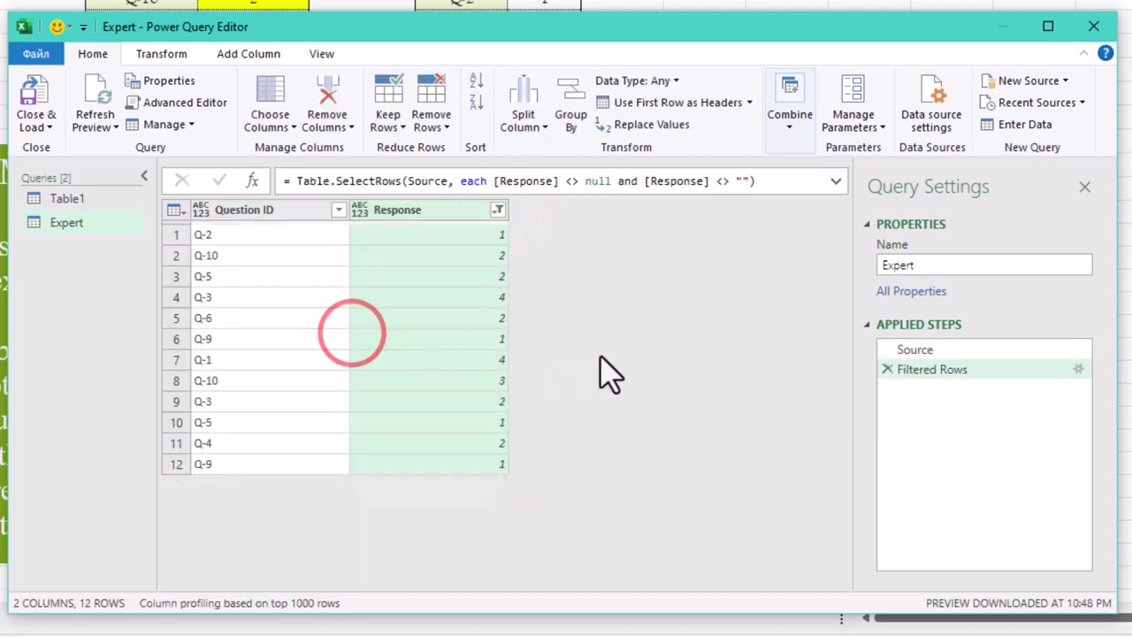
{"action": "right_click", "coordinate": [931, 376]}
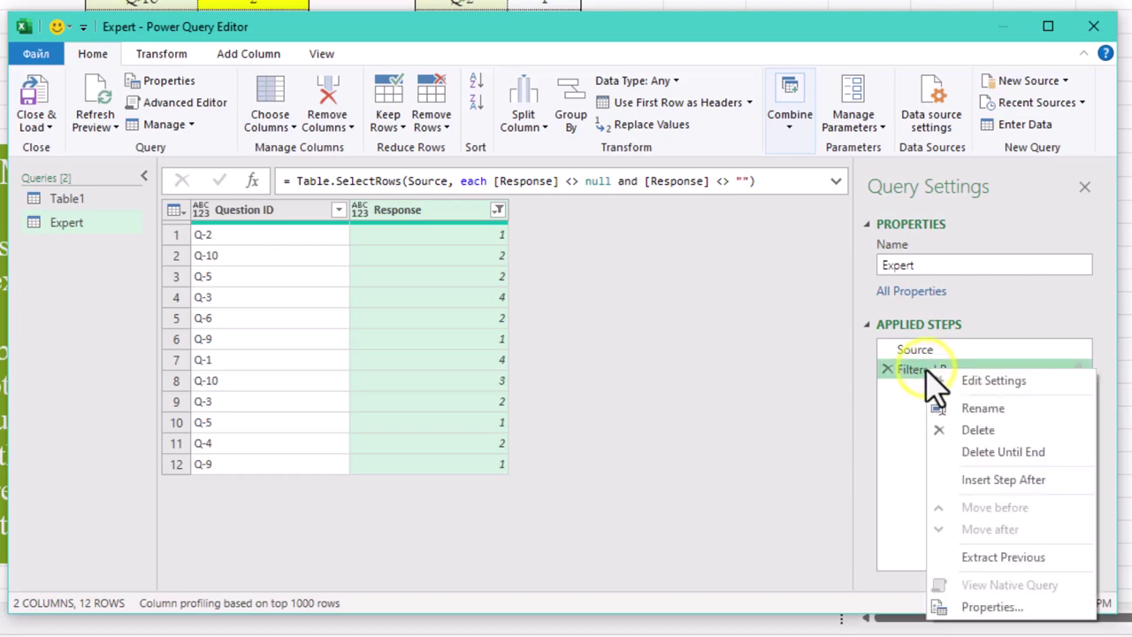
{"action": "left_click", "coordinate": [980, 410]}
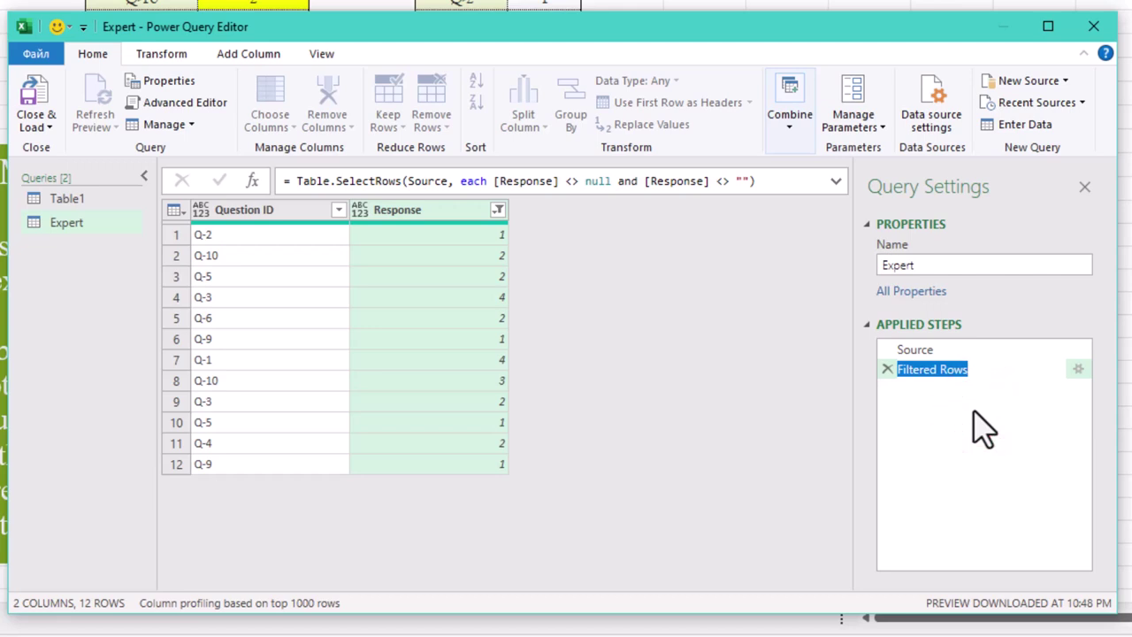
{"action": "type", "text": "ANSWERS"}
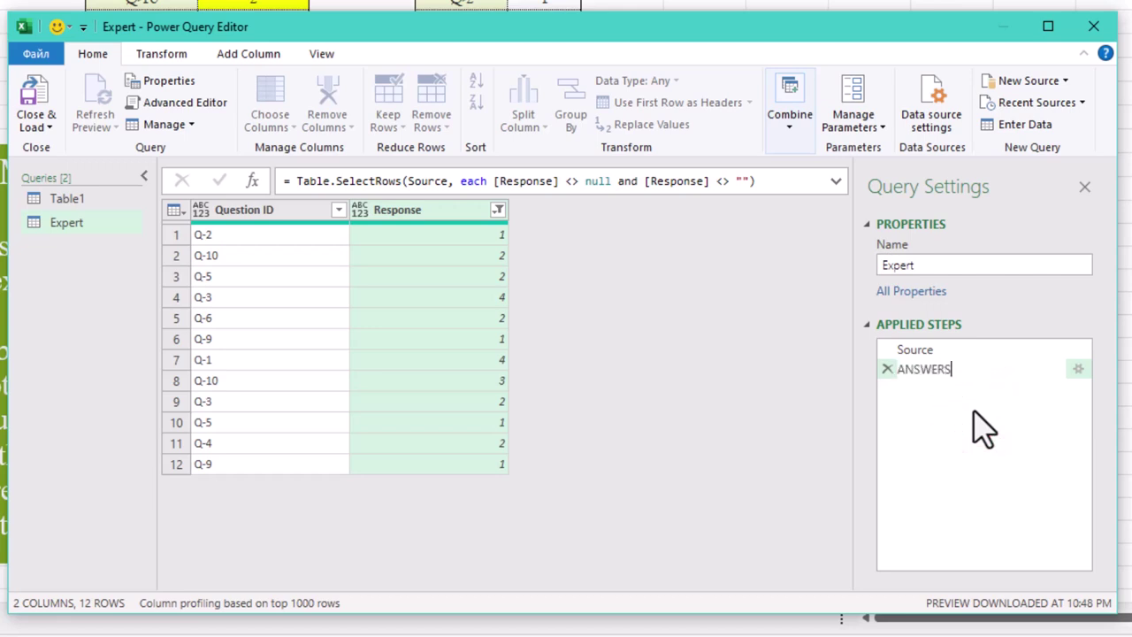
{"action": "left_click", "coordinate": [700, 380]}
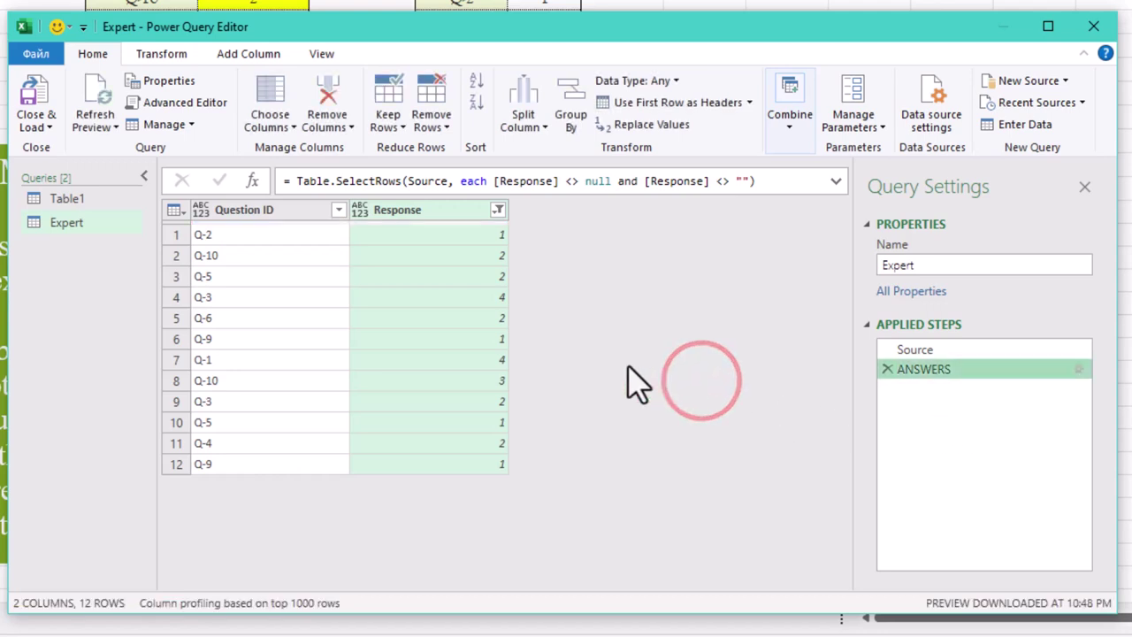
{"action": "right_click", "coordinate": [982, 383]}
Step: Insert a Custom1 step after ANSWERS that produces the list {1..10}
{"action": "left_click", "coordinate": [1066, 484]}
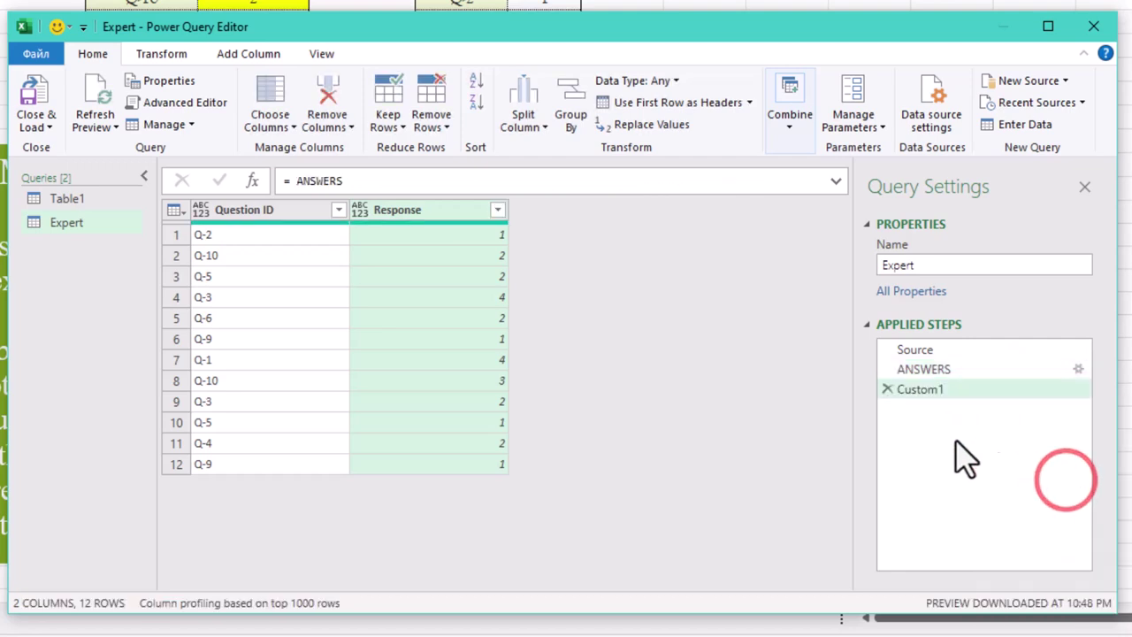
{"action": "double_click", "coordinate": [298, 180]}
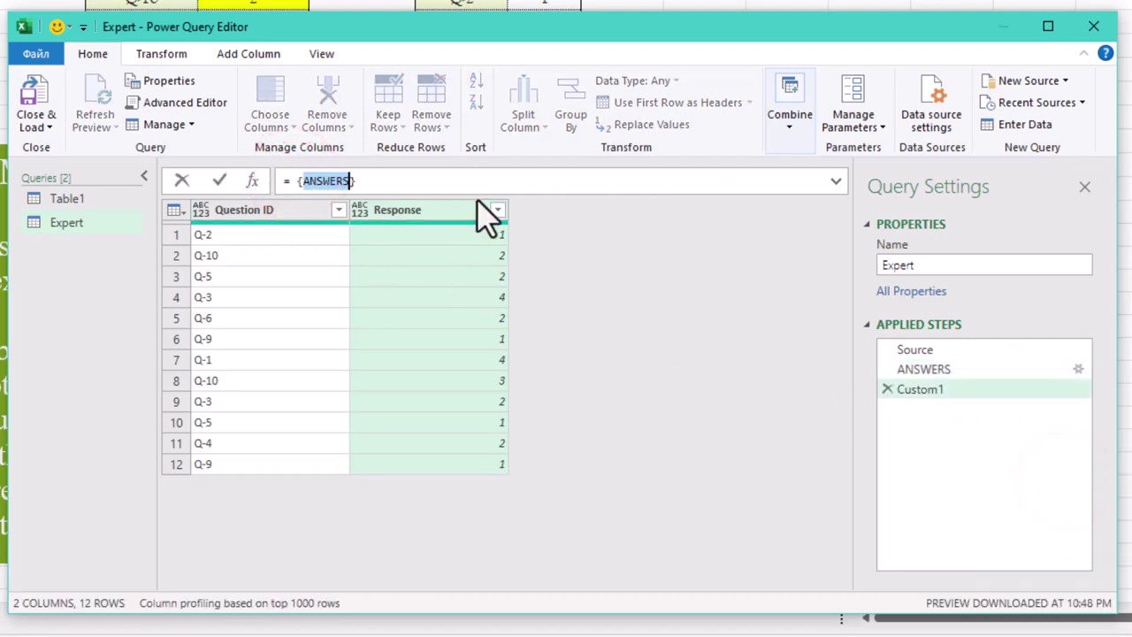
{"action": "type", "text": "1..10"}
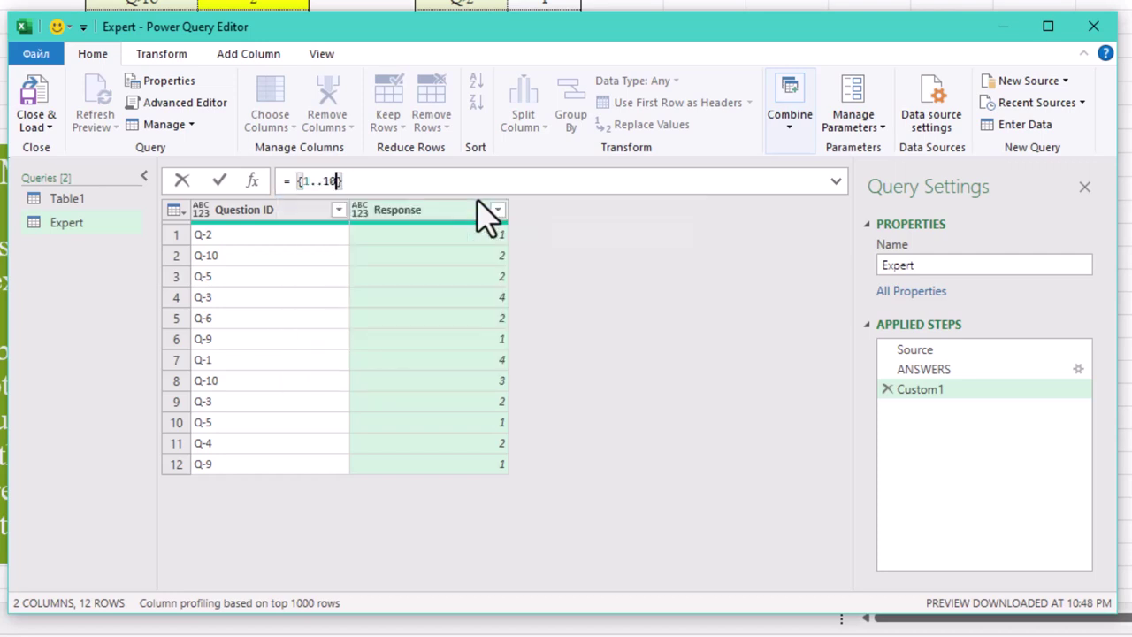
{"action": "key", "text": "Return"}
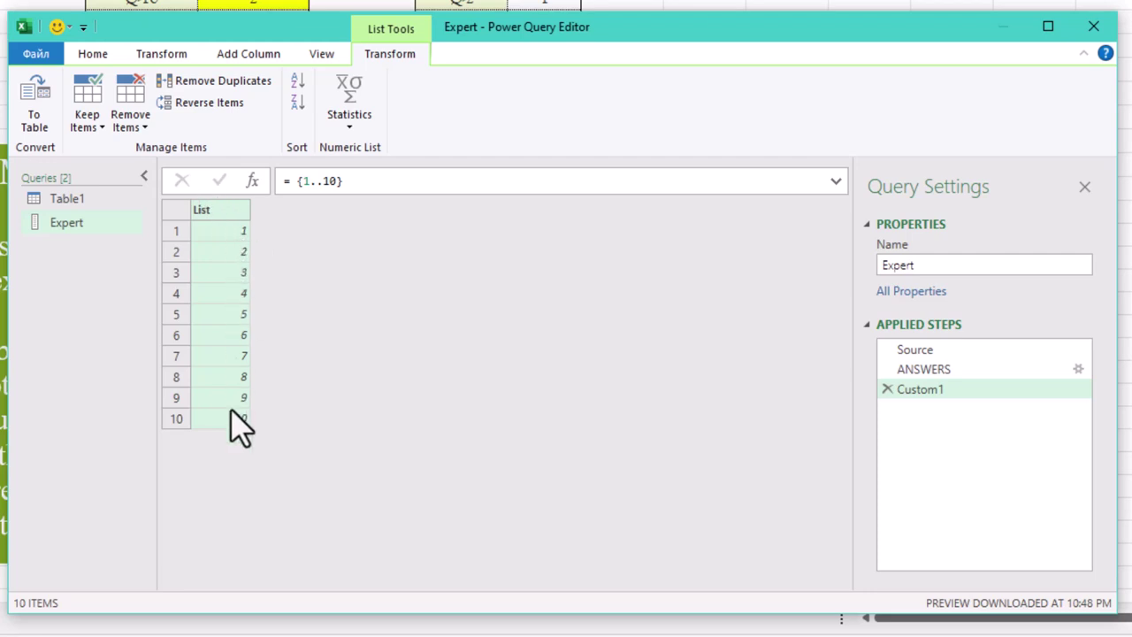
Step: Wrap the list in List.Transform with each "Q-" & Text.From(_) to get Q-1 to Q-10
{"action": "left_click", "coordinate": [292, 181]}
{"action": "type", "text": "Lis"}
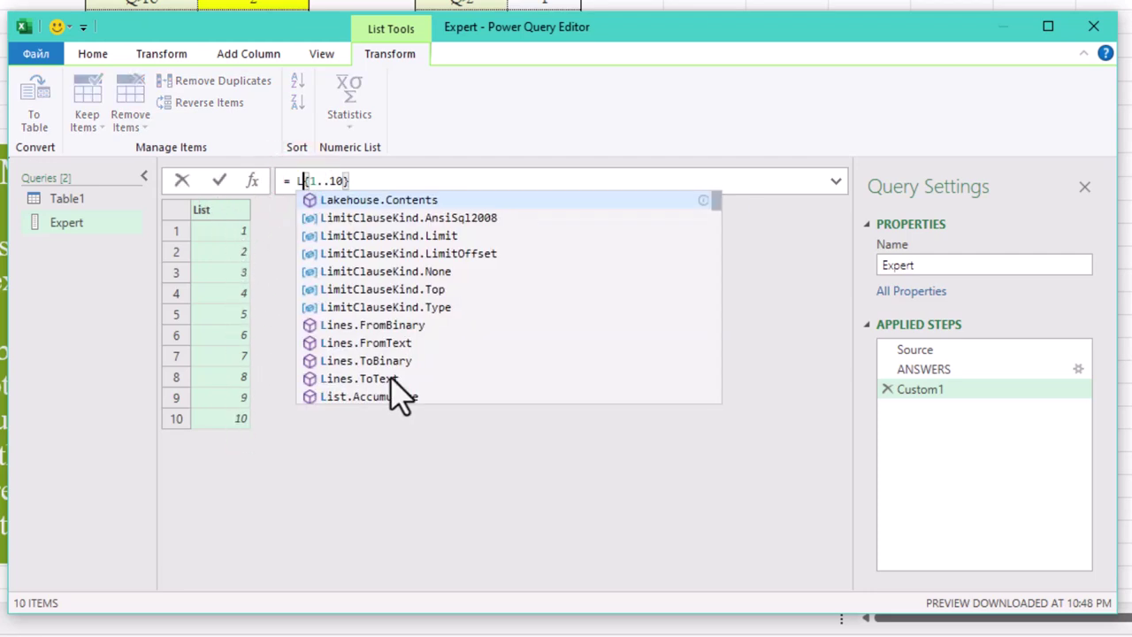
{"action": "type", "text": "t."}
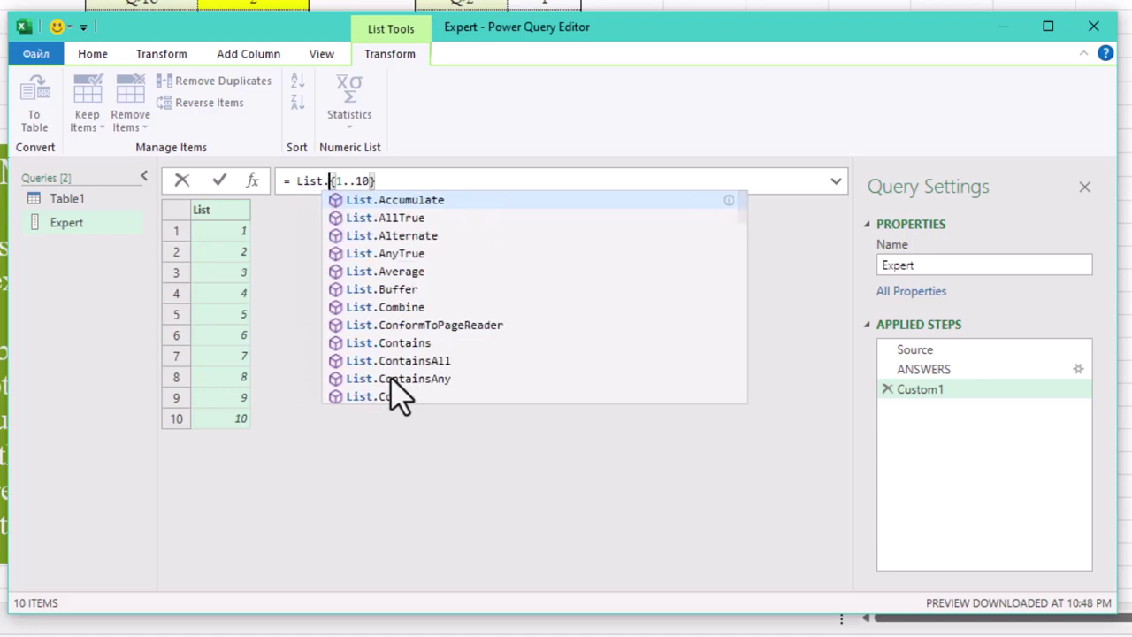
{"action": "type", "text": "Tram"}
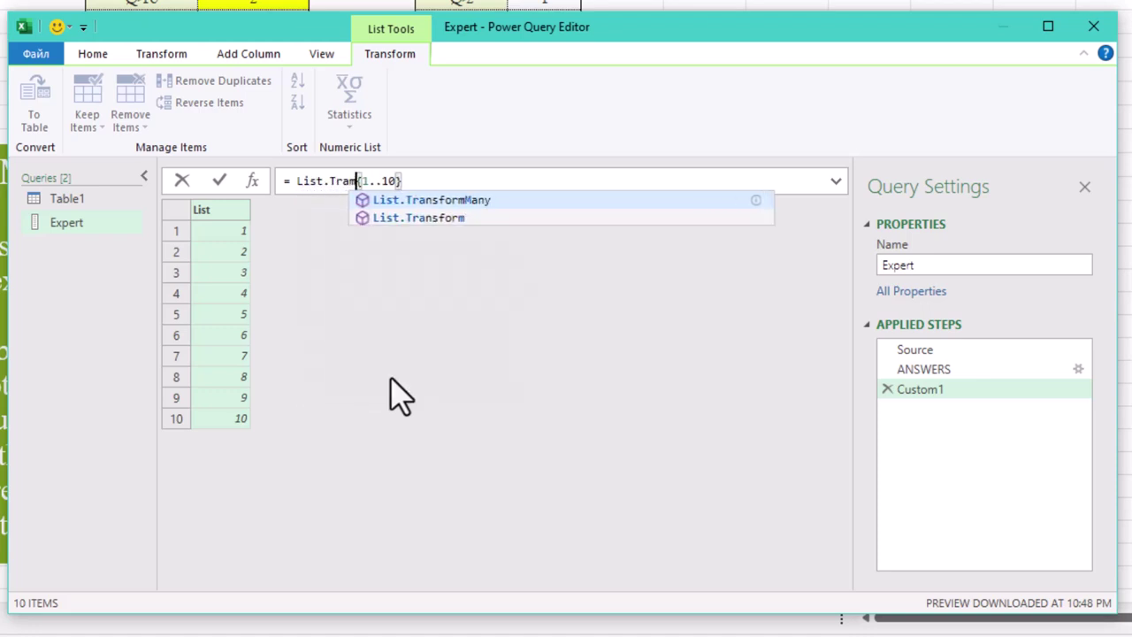
{"action": "key", "text": "BackSpace"}
{"action": "type", "text": "nsform"}
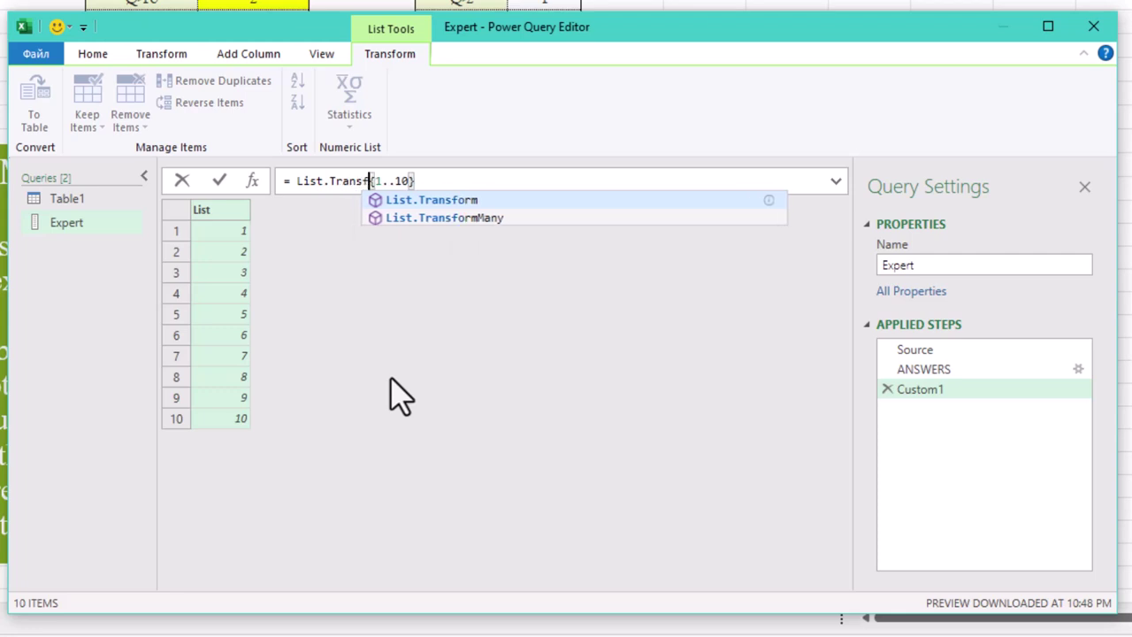
{"action": "type", "text": "("}
{"action": "key", "text": "End"}
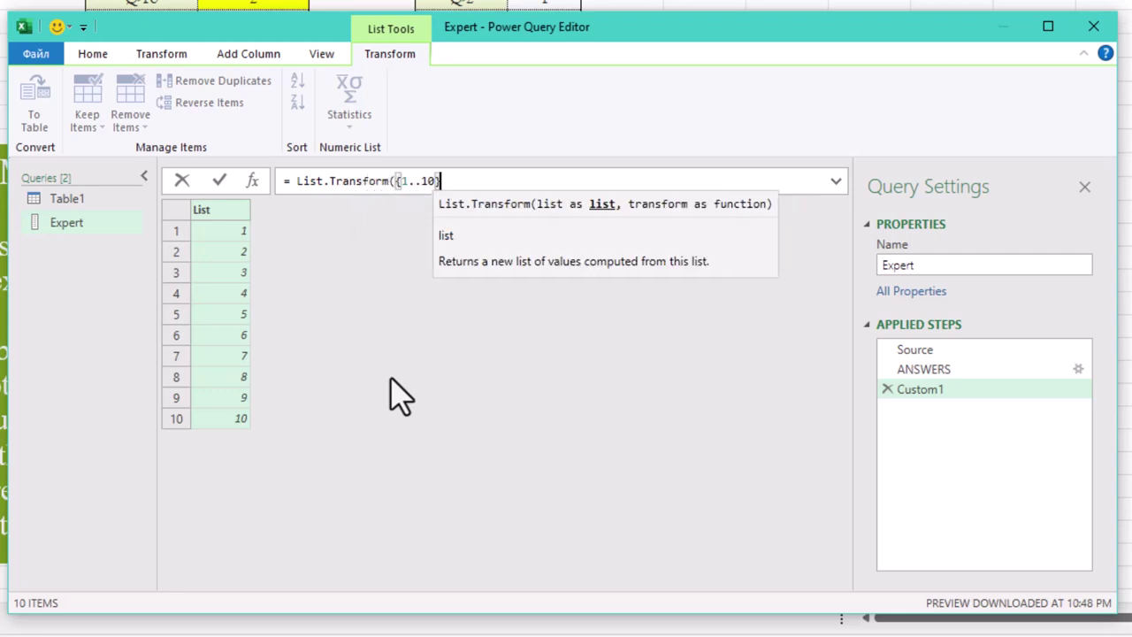
{"action": "type", "text": ","}
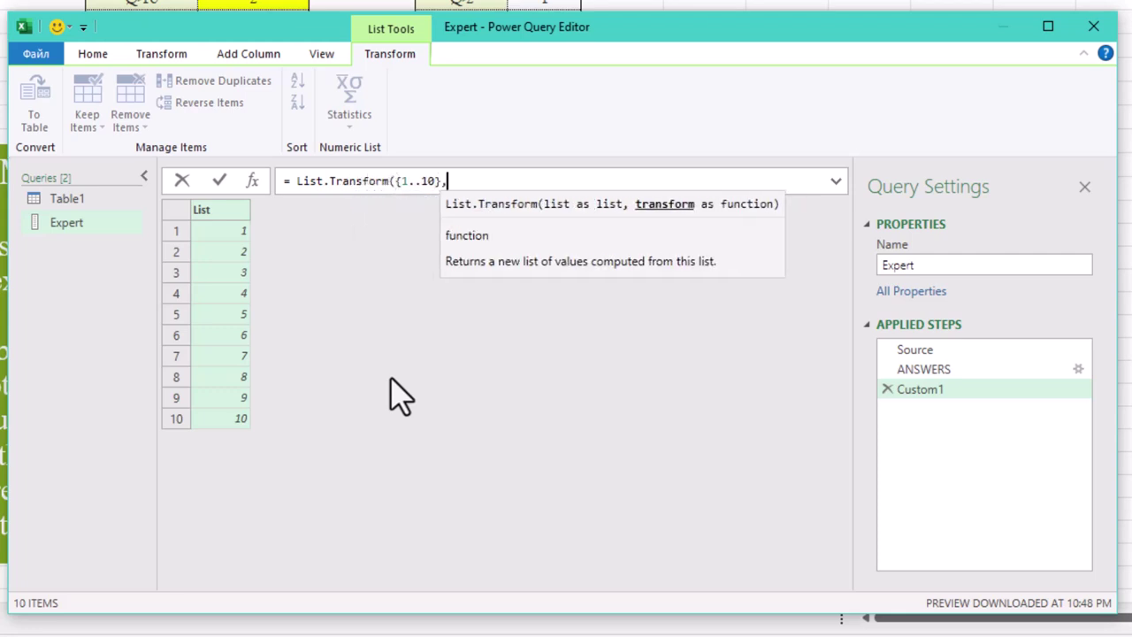
{"action": "type", "text": " each \"Q-"}
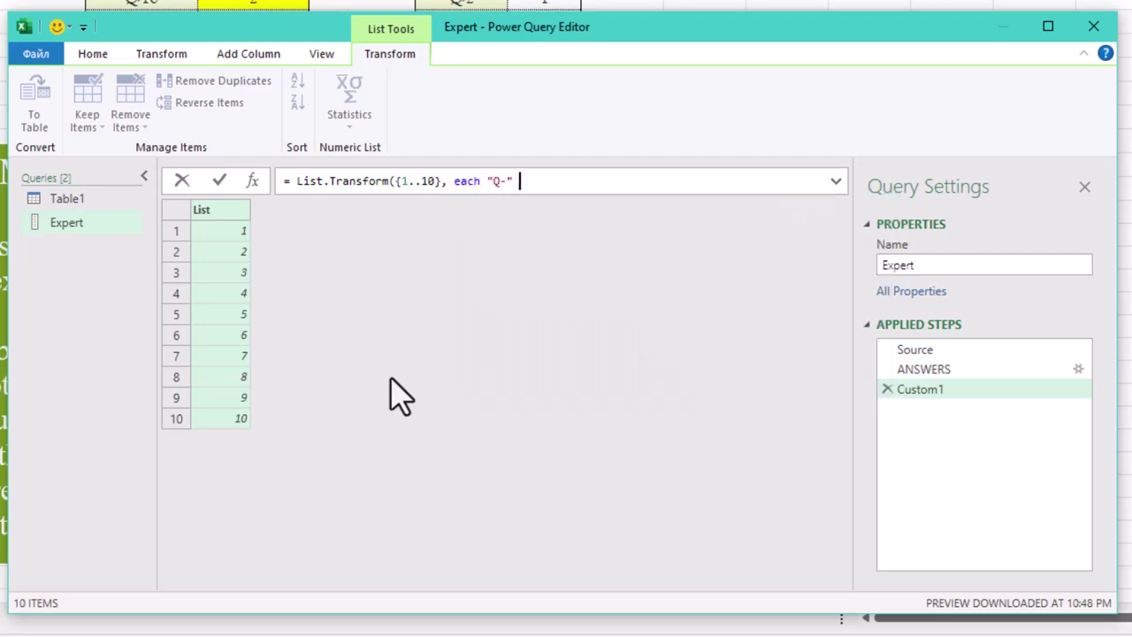
{"action": "type", "text": "\" & Tex"}
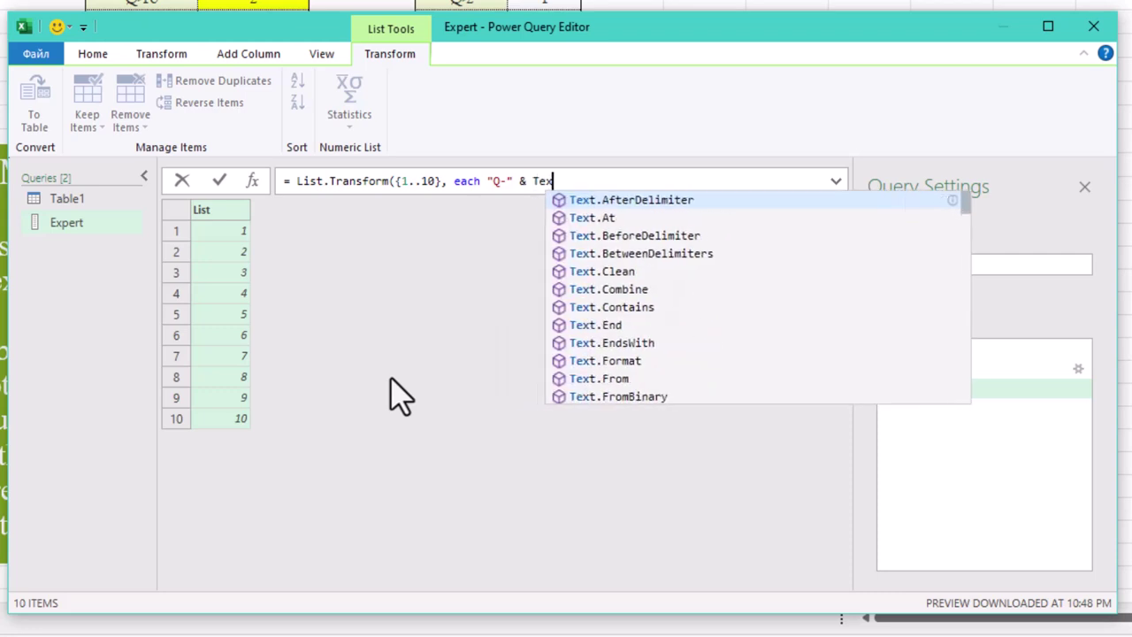
{"action": "type", "text": "t.From("}
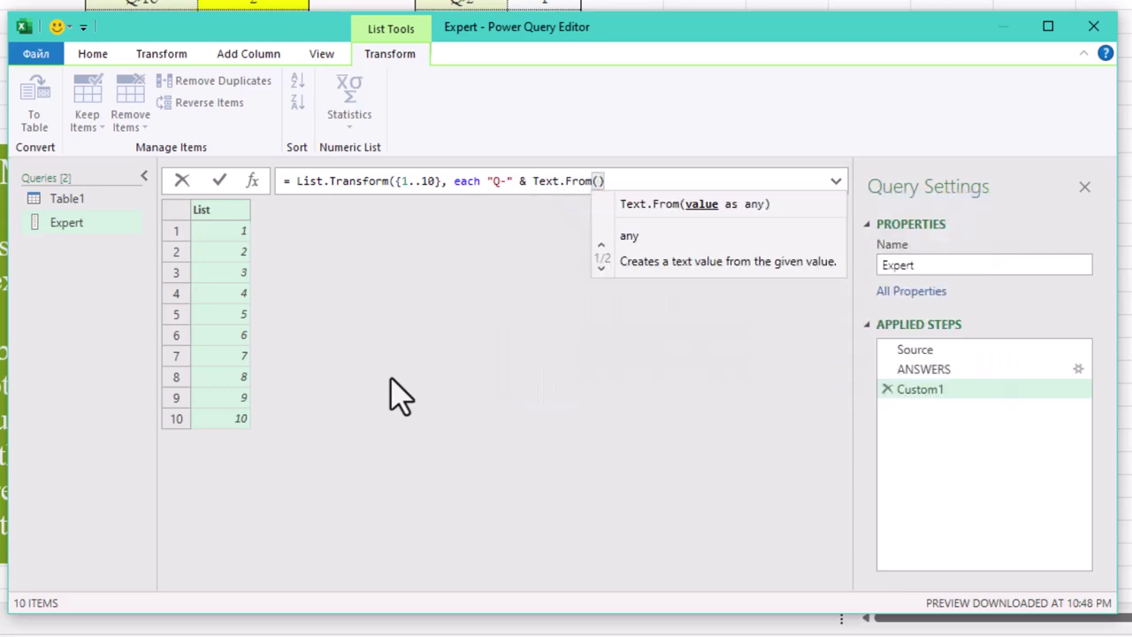
{"action": "type", "text": ")"}
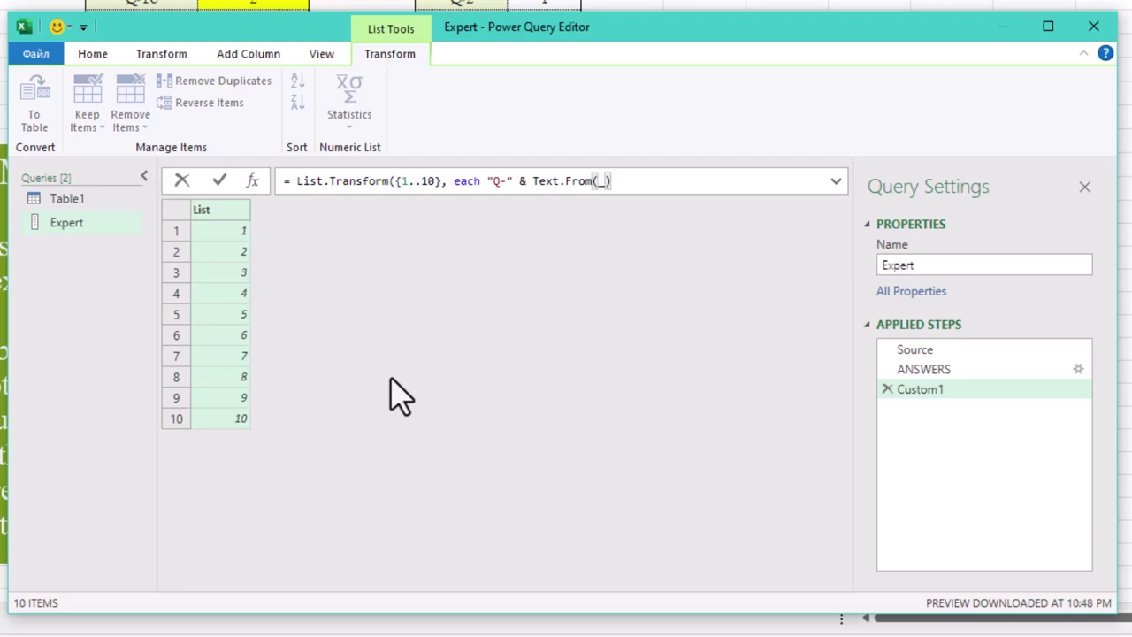
{"action": "key", "text": "Return"}
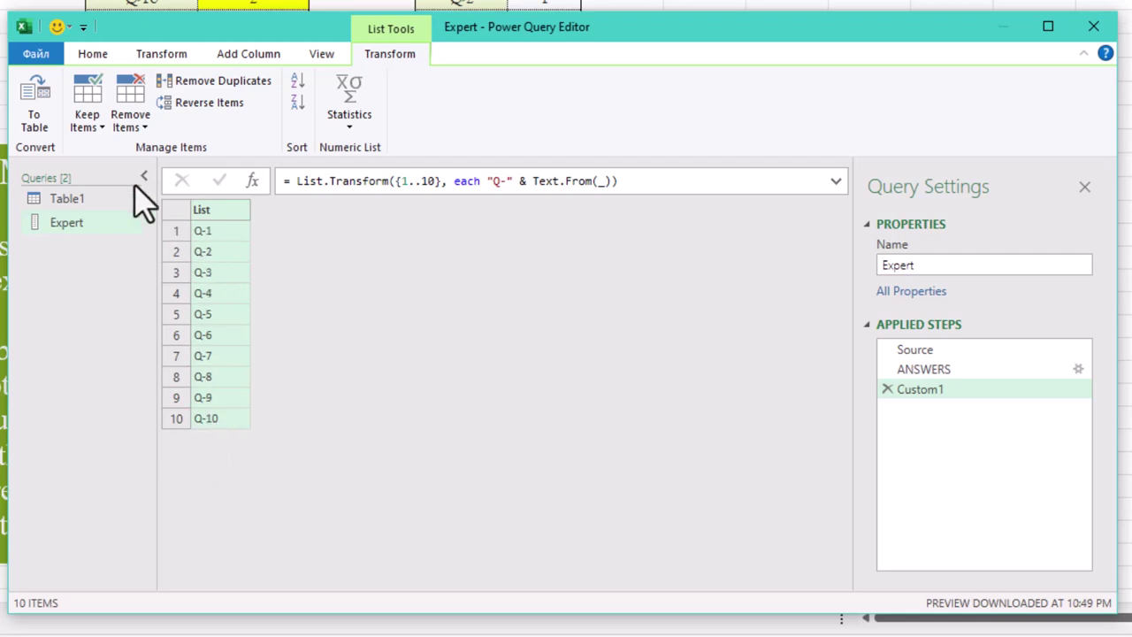
{"action": "left_click", "coordinate": [46, 104]}
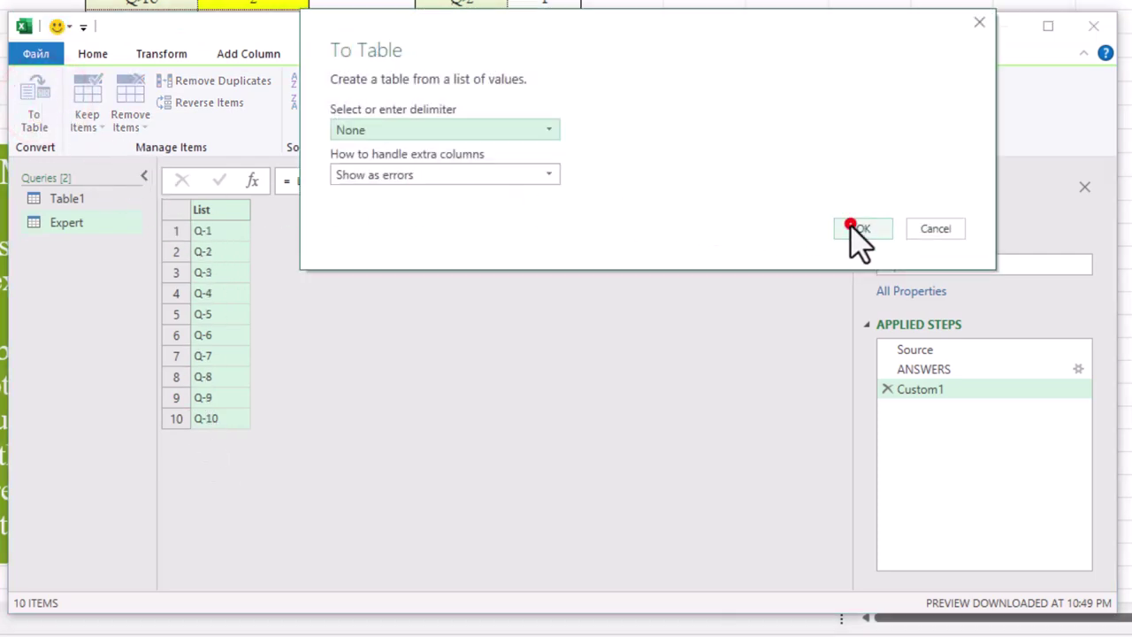
Step: Convert the list to a table whose single column is named {"Question ID"} in Table.FromList
{"action": "left_click", "coordinate": [854, 228]}
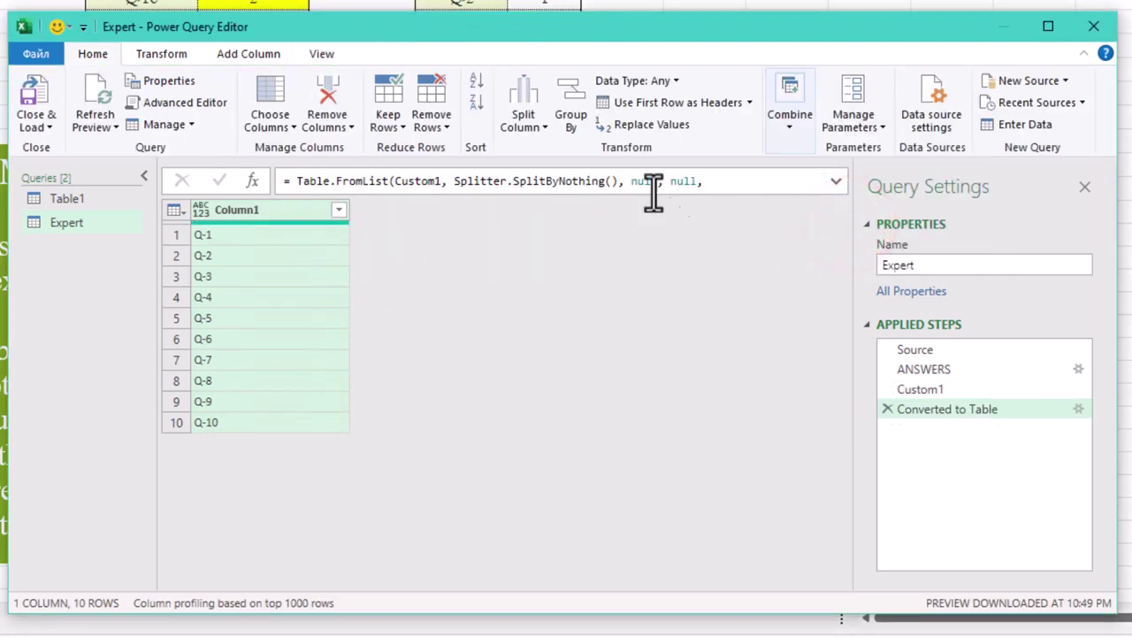
{"action": "double_click", "coordinate": [644, 182]}
{"action": "type", "text": "{\"Question ID"}
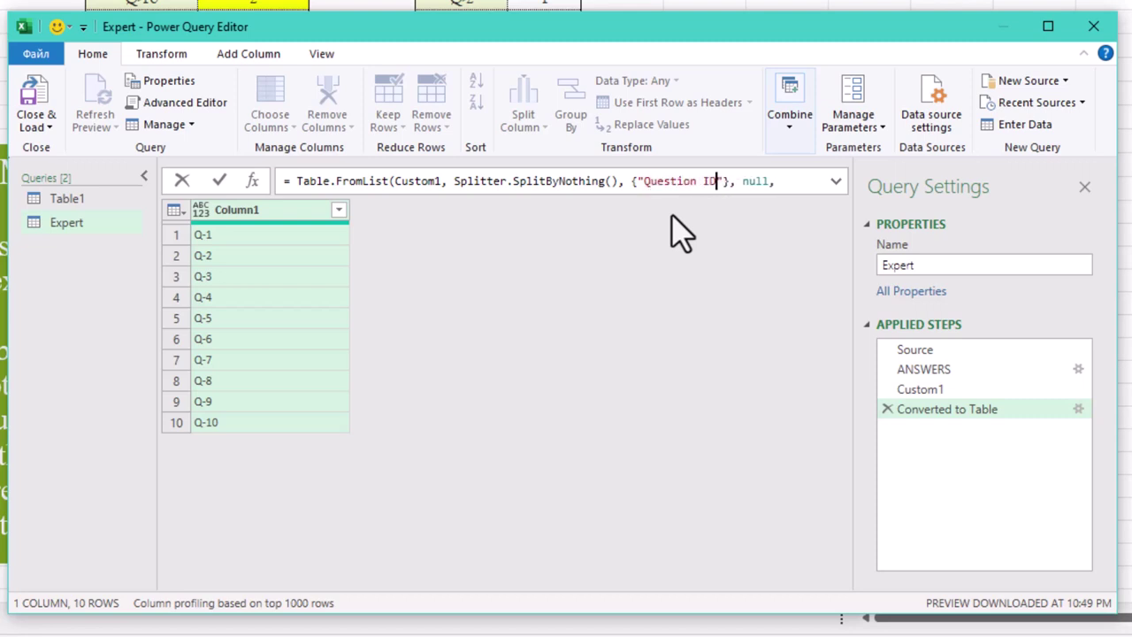
{"action": "left_click", "coordinate": [650, 305]}
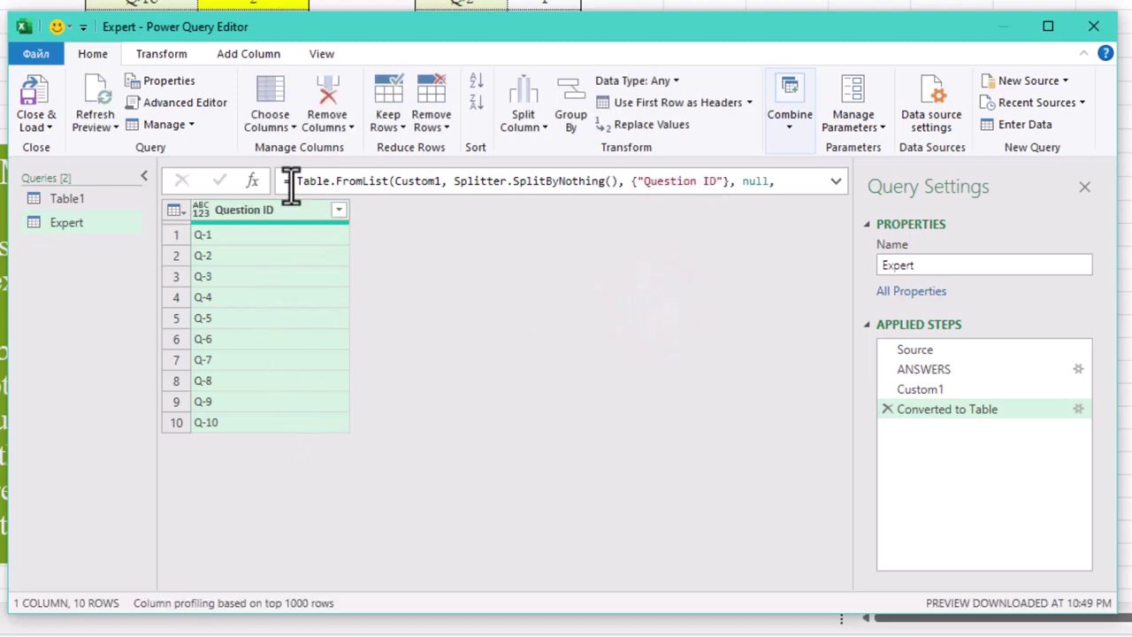
{"action": "left_click", "coordinate": [193, 51]}
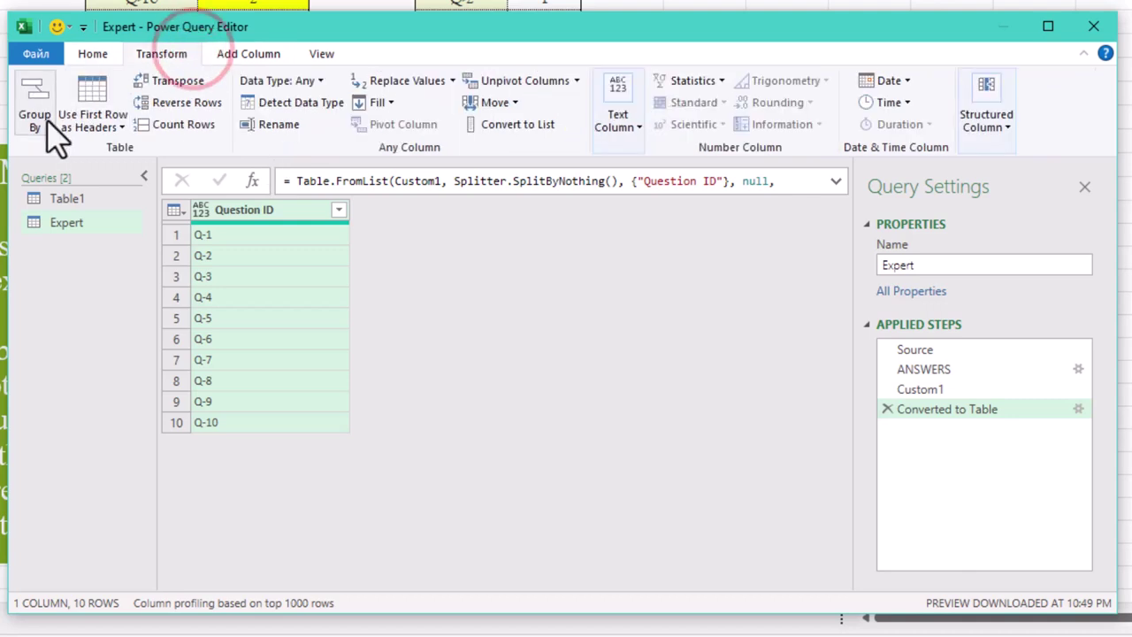
Step: Add a custom column named Response with the formula = ANSWERS
{"action": "left_click", "coordinate": [248, 53]}
{"action": "left_click", "coordinate": [111, 115]}
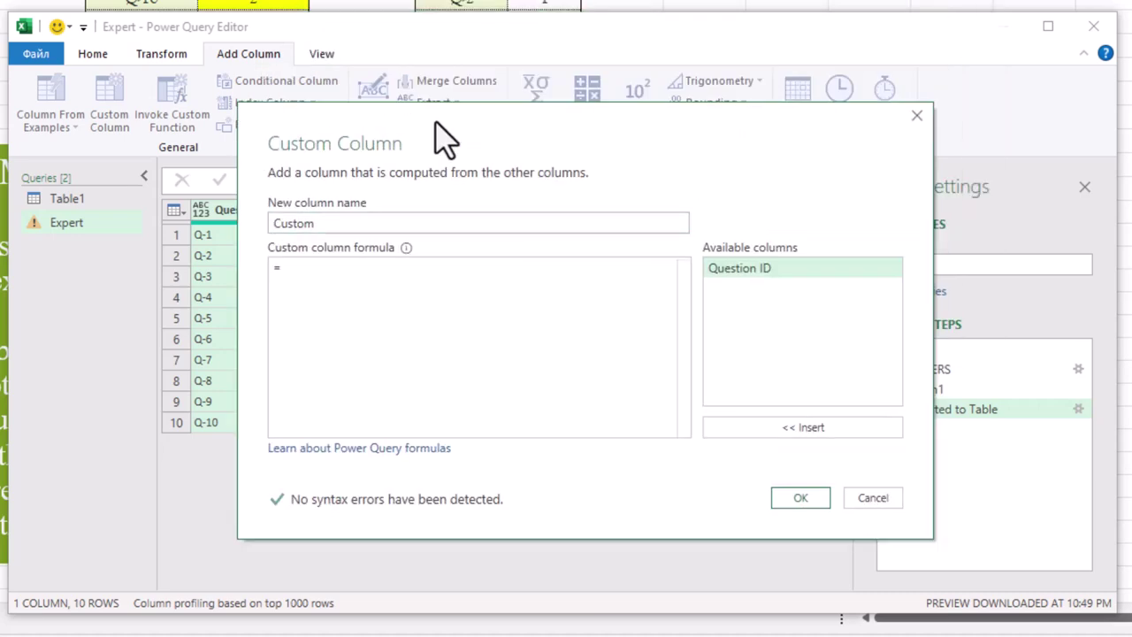
{"action": "double_click", "coordinate": [394, 222]}
{"action": "type", "text": "Respon"}
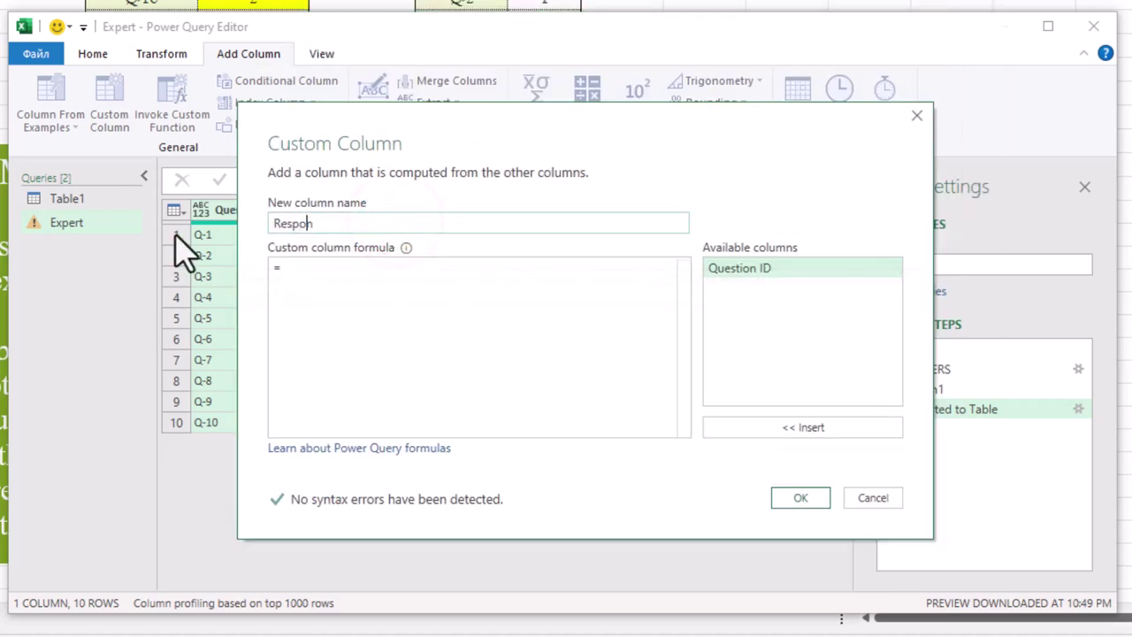
{"action": "type", "text": "se"}
{"action": "left_click", "coordinate": [522, 277]}
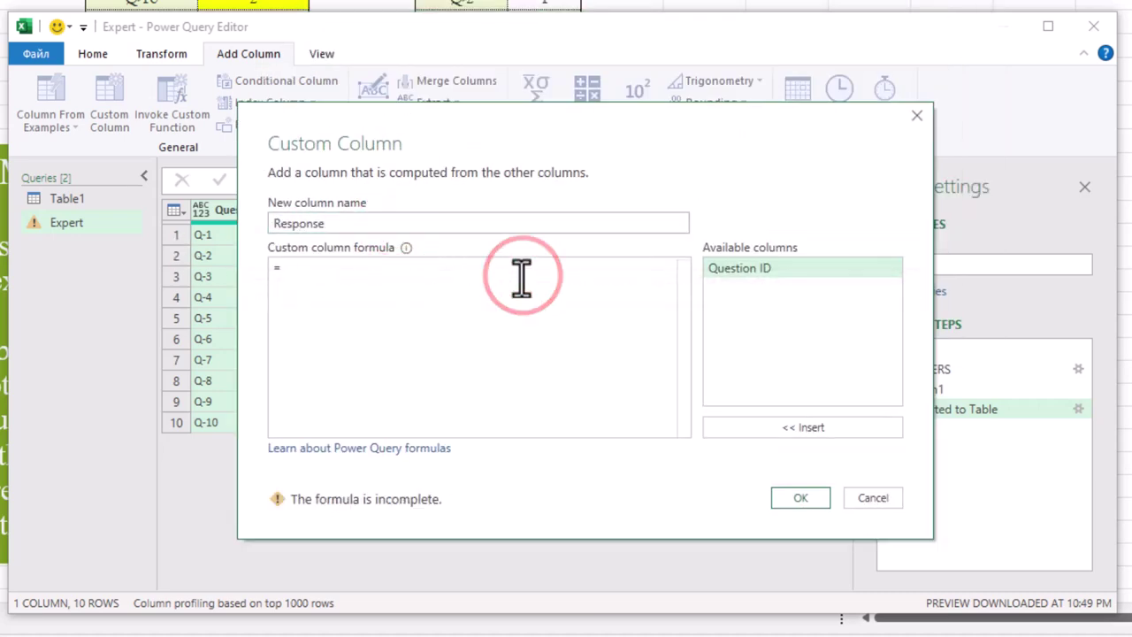
{"action": "type", "text": "ANSWERS"}
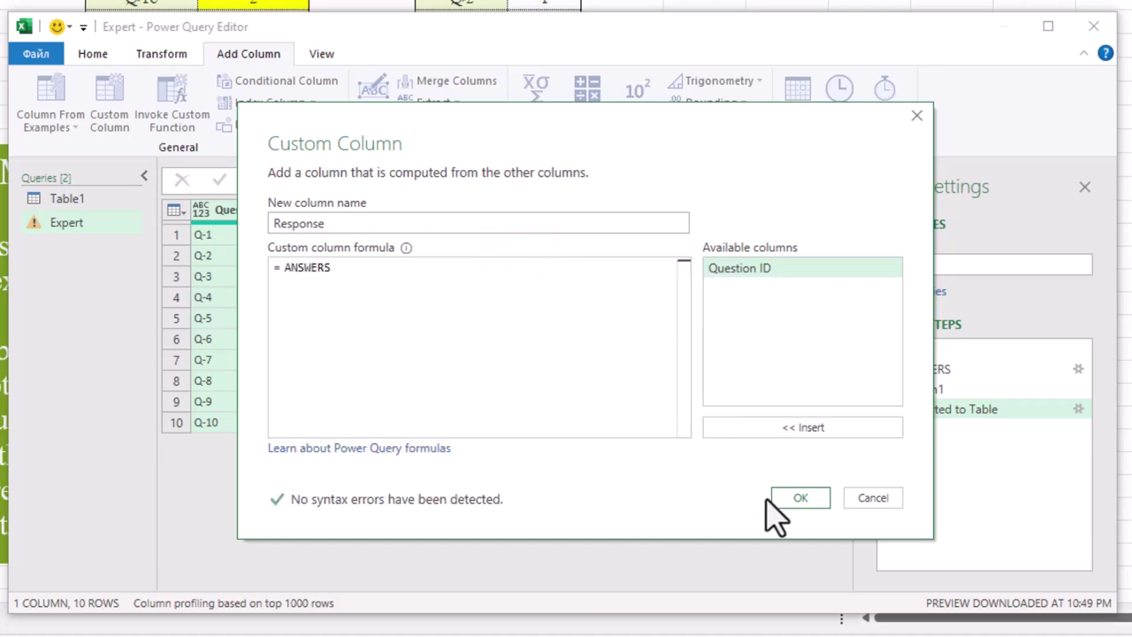
{"action": "left_click", "coordinate": [801, 498]}
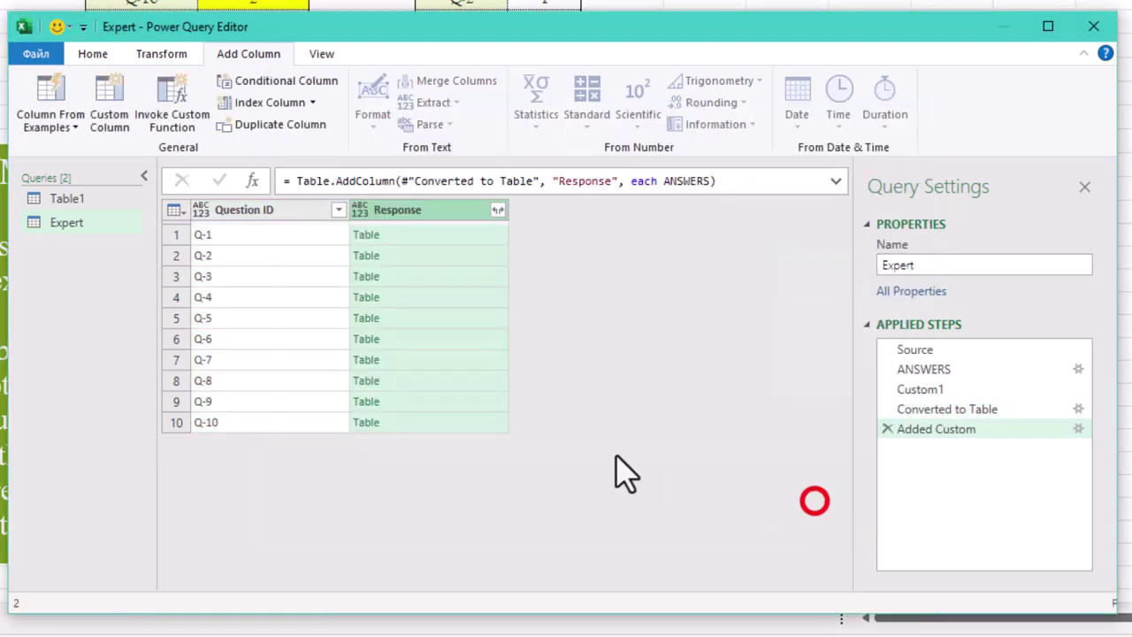
{"action": "left_click", "coordinate": [422, 234]}
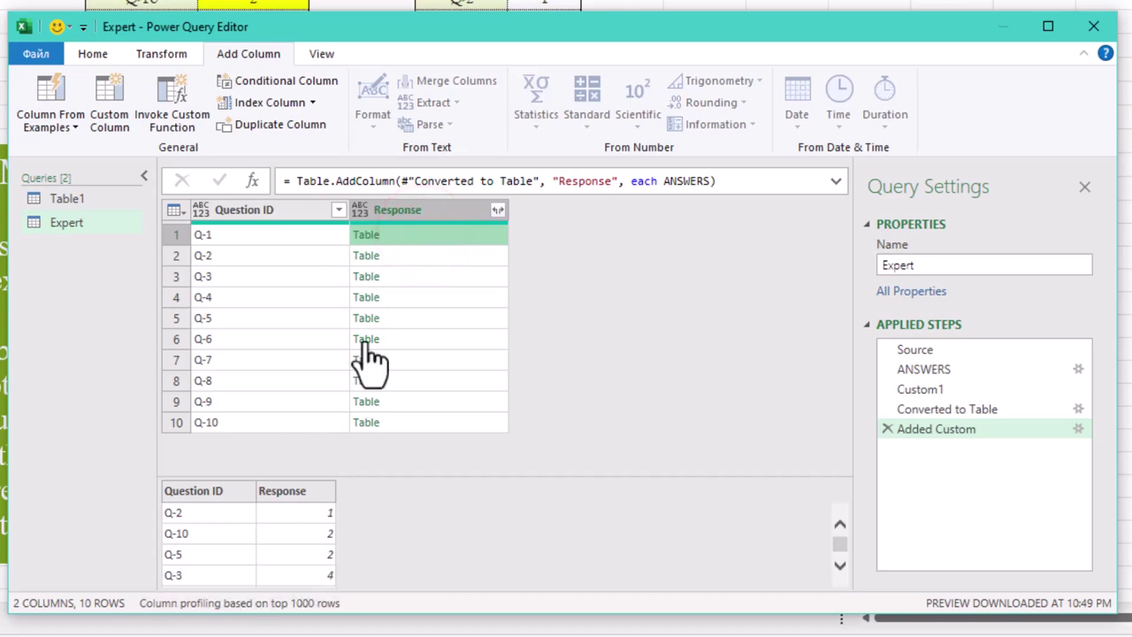
Step: Change the Response formula to Table.SelectRows(ANSWERS, (x)=> [Question ID]=x[Question ID])
{"action": "left_click", "coordinate": [662, 180]}
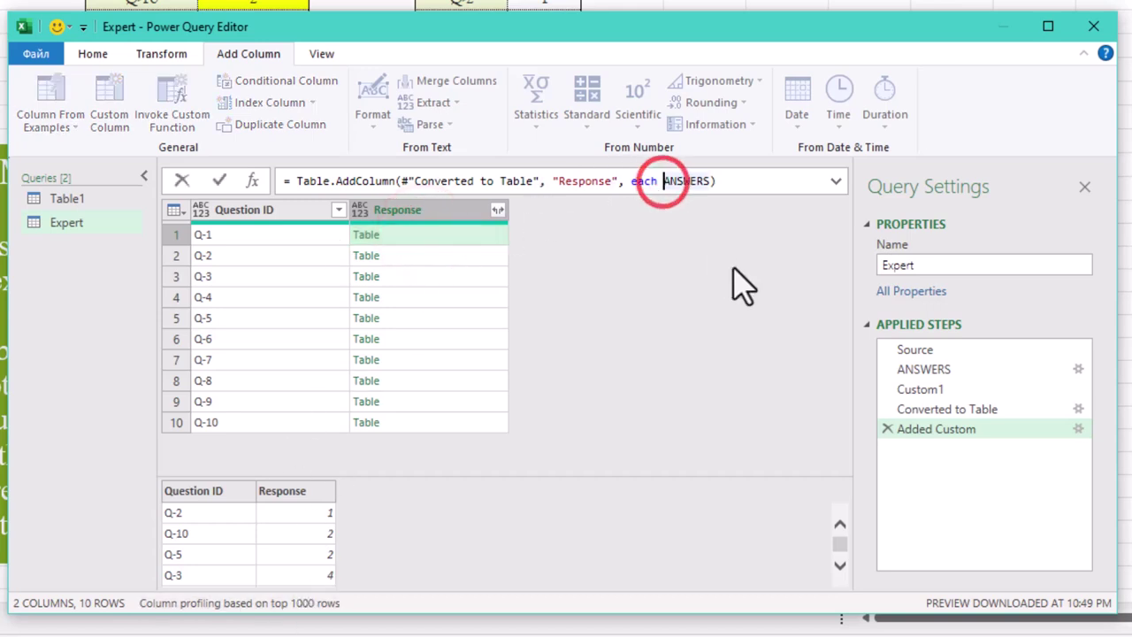
{"action": "type", "text": "Table."}
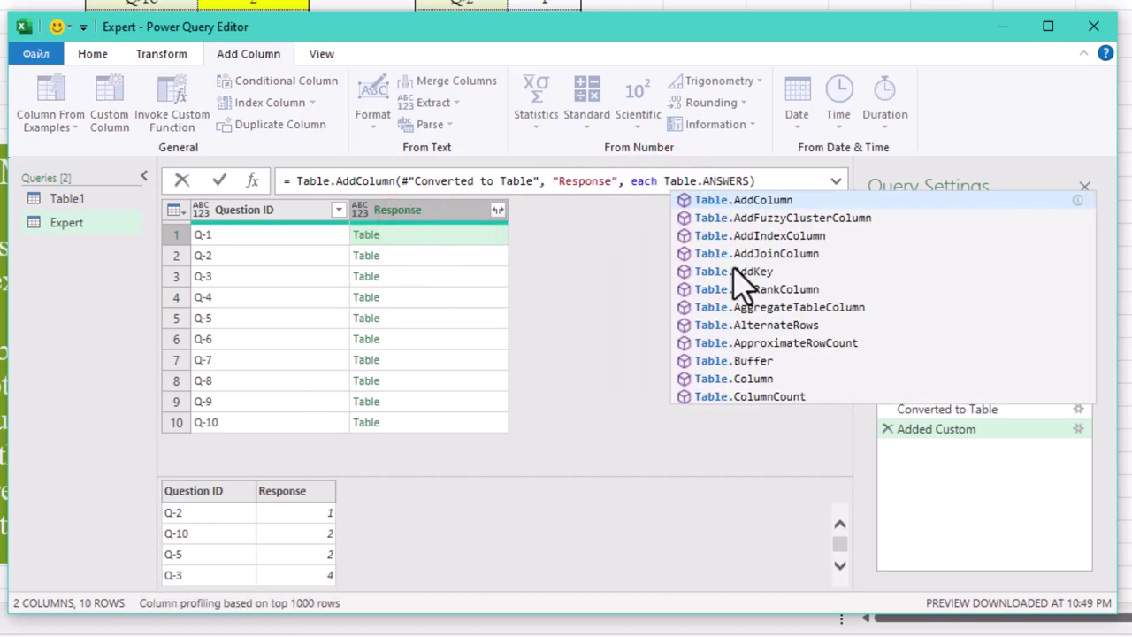
{"action": "type", "text": "SelectRows"}
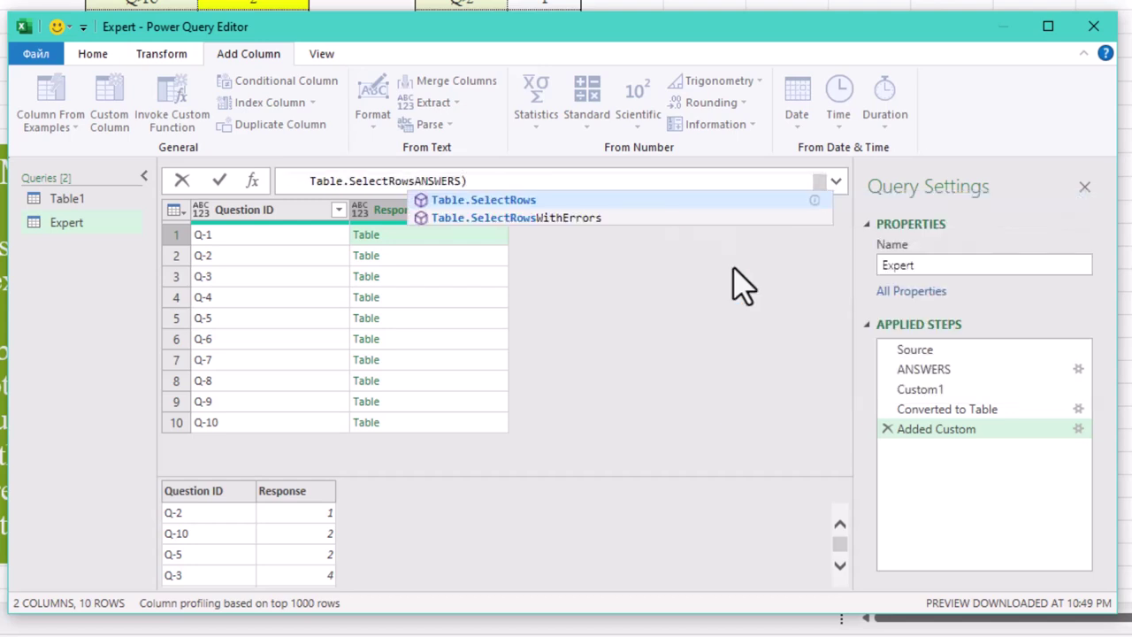
{"action": "type", "text": "("}
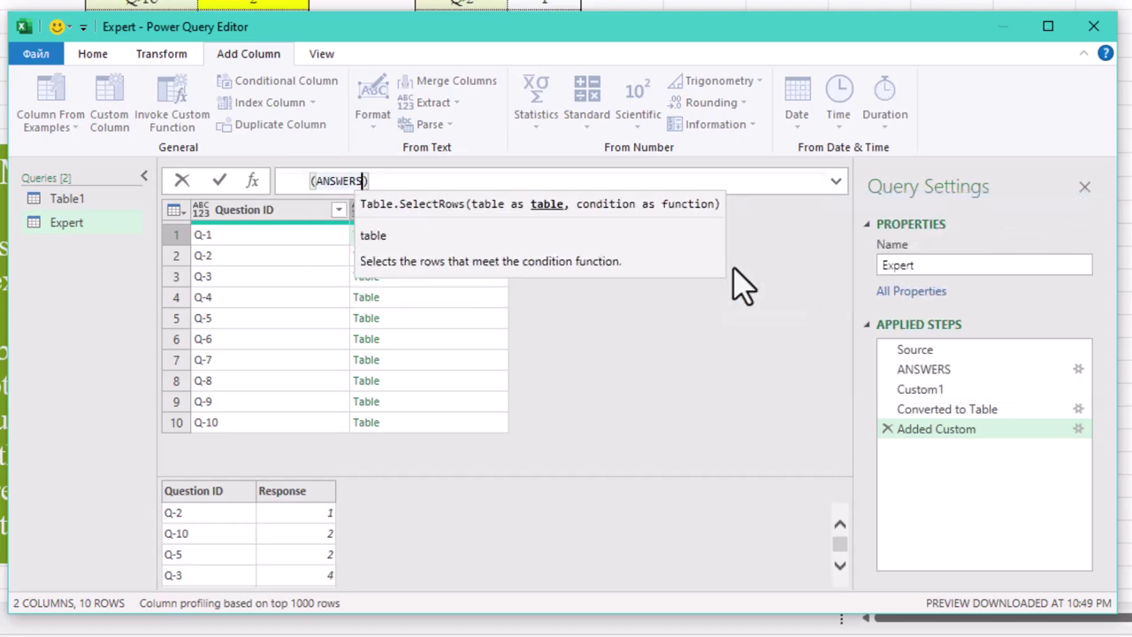
{"action": "type", "text": ", "}
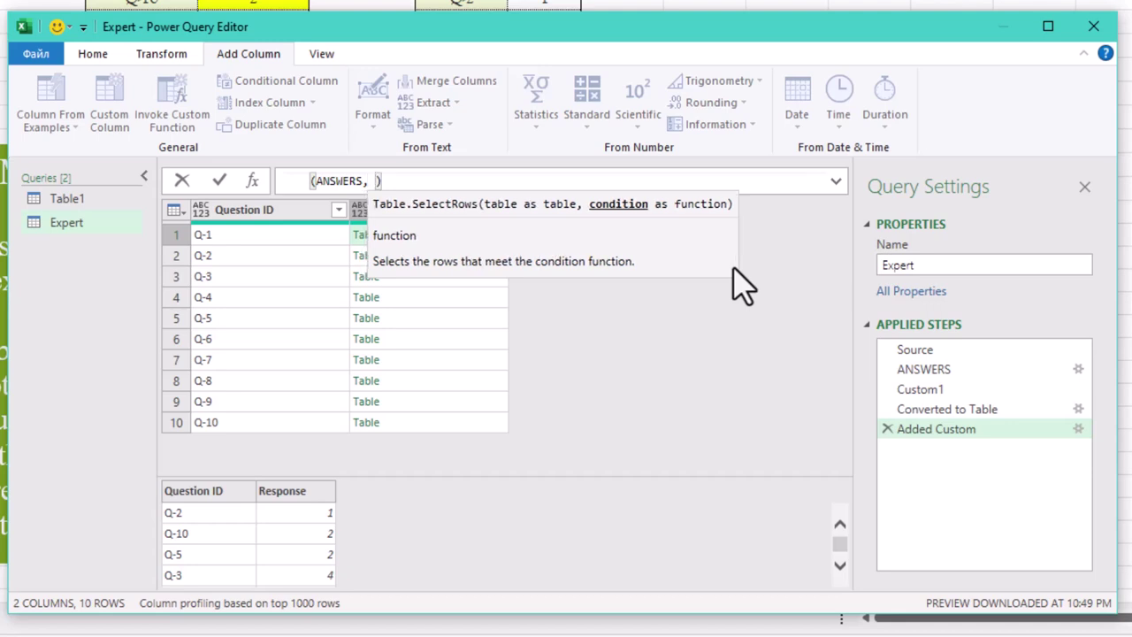
{"action": "type", "text": "(x)"}
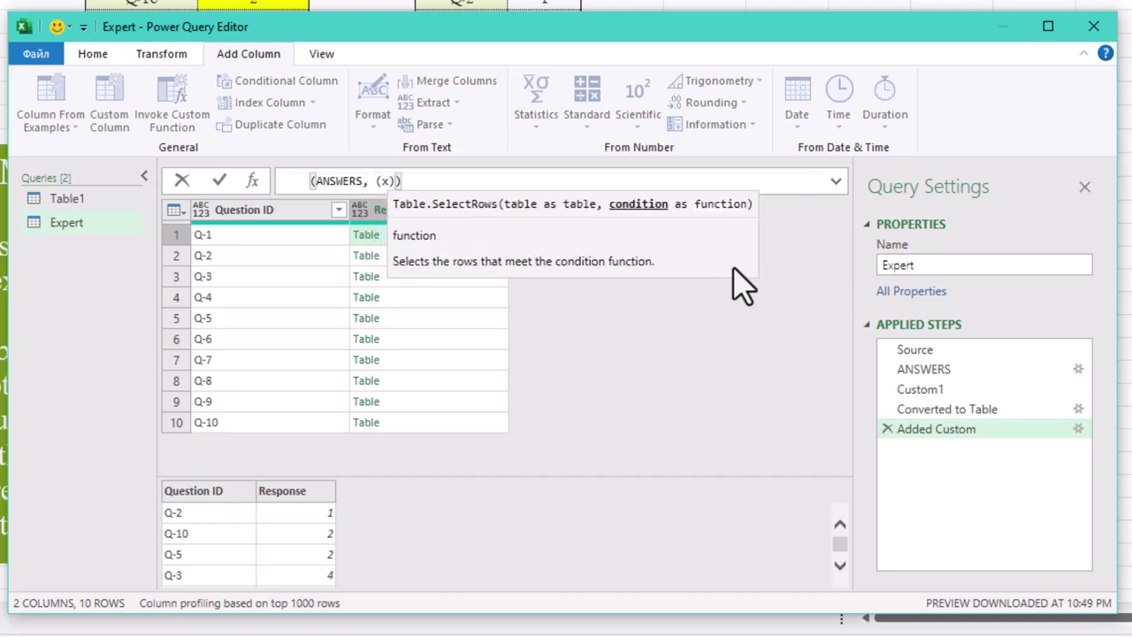
{"action": "type", "text": ">"}
{"action": "key", "text": "BackSpace"}
{"action": "type", "text": "=>"}
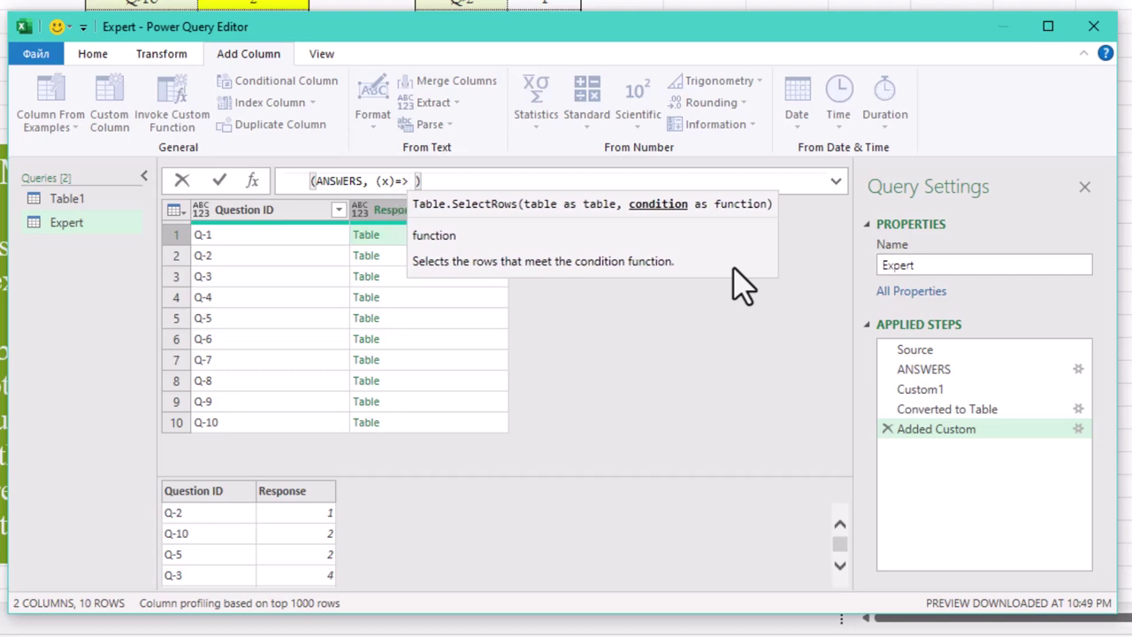
{"action": "type", "text": " ["}
{"action": "type", "text": "Qu"}
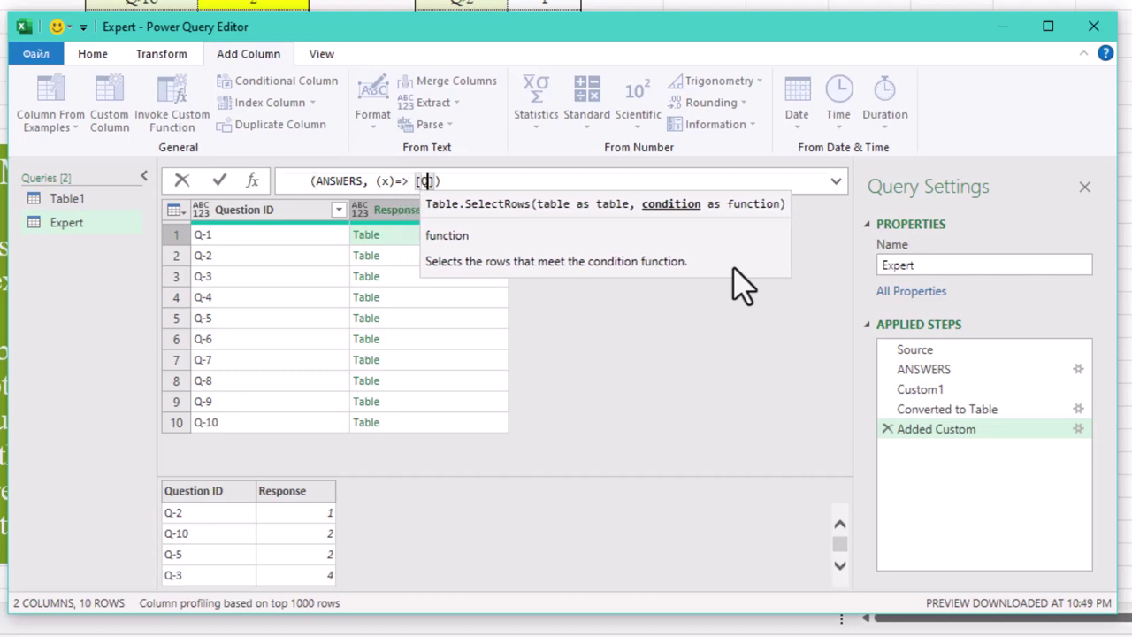
{"action": "type", "text": "estion"}
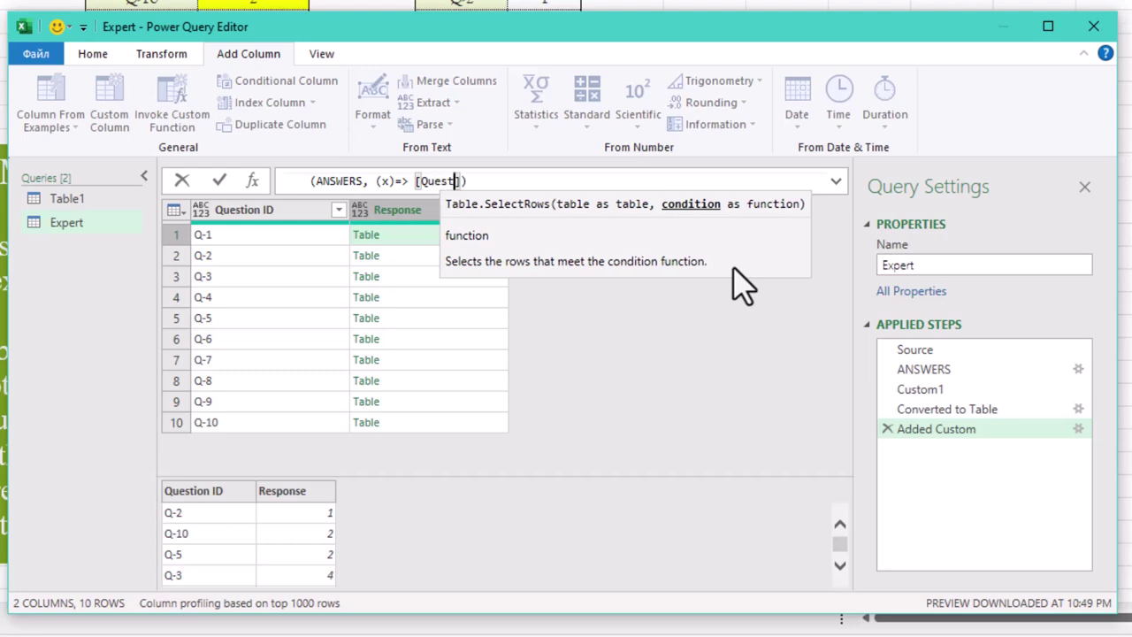
{"action": "type", "text": " ID]"}
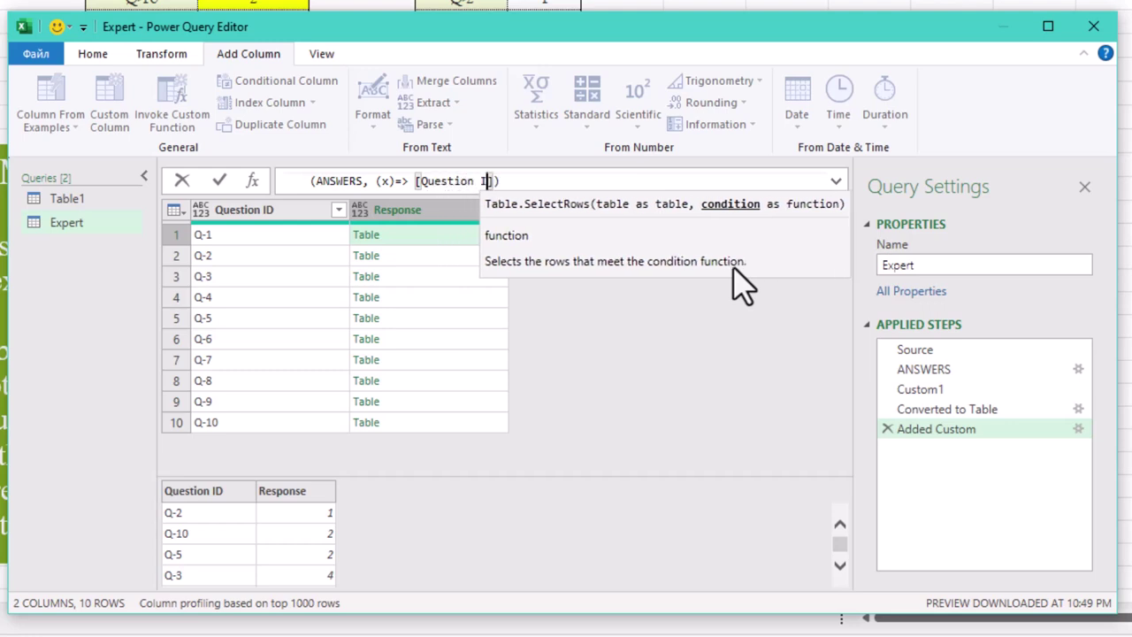
{"action": "type", "text": "="}
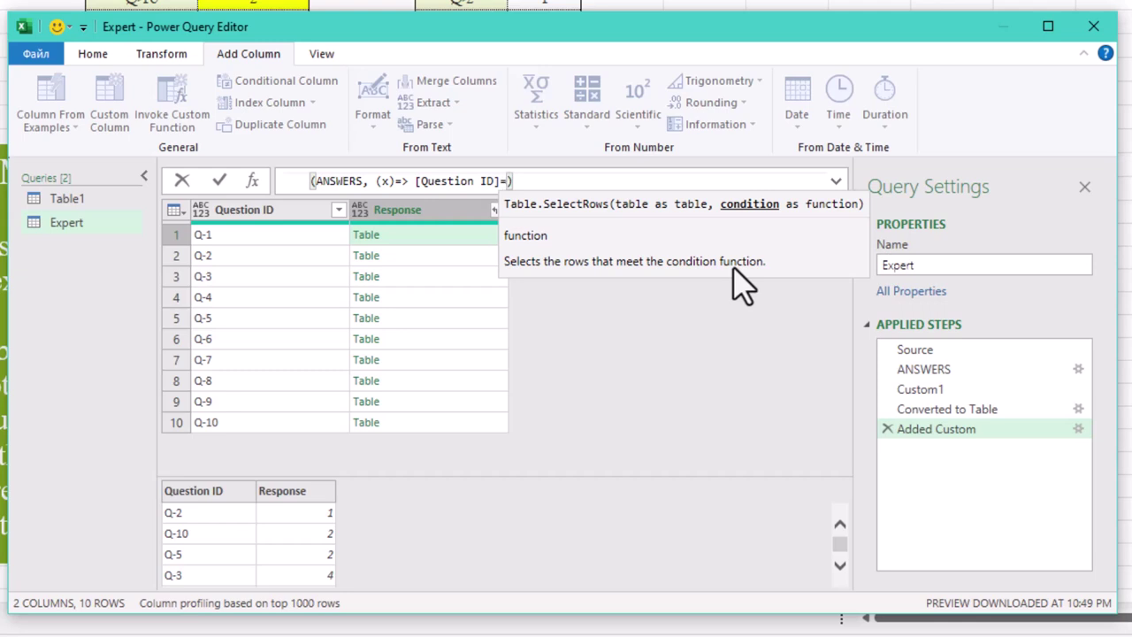
{"action": "type", "text": "Q"}
{"action": "key", "text": "BackSpace"}
{"action": "type", "text": "("}
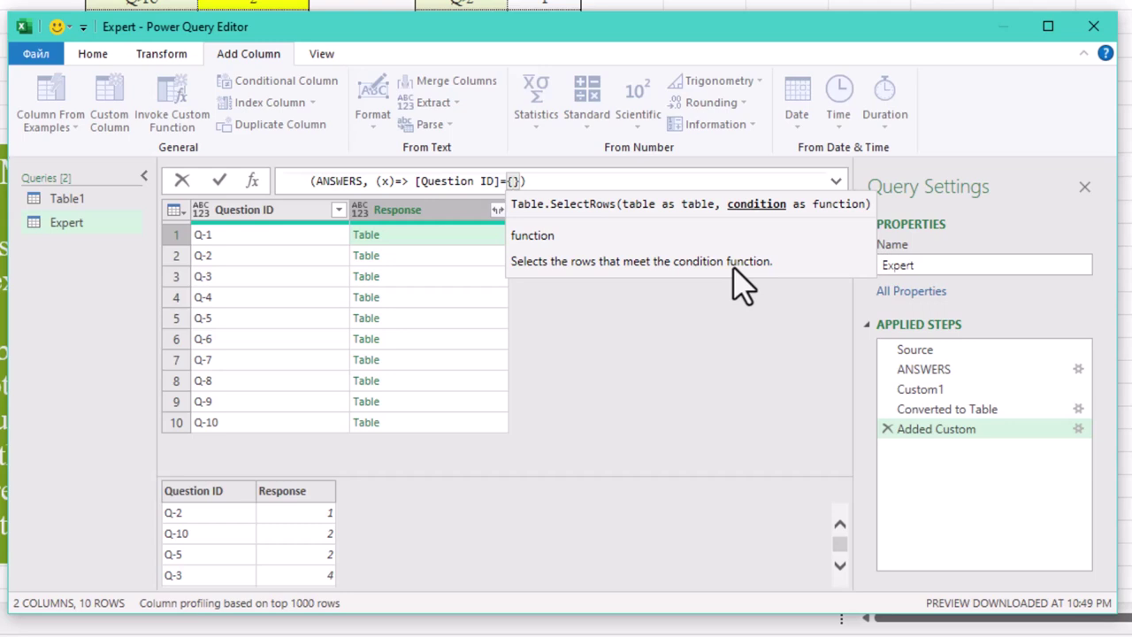
{"action": "key", "text": "BackSpace"}
{"action": "type", "text": "x"}
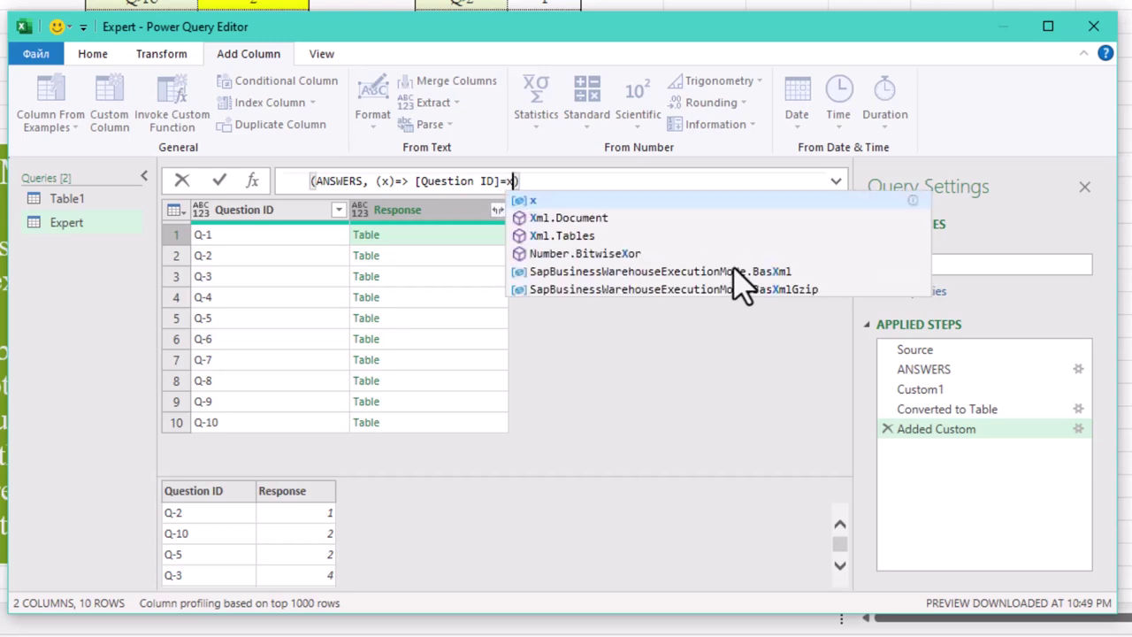
{"action": "type", "text": "["}
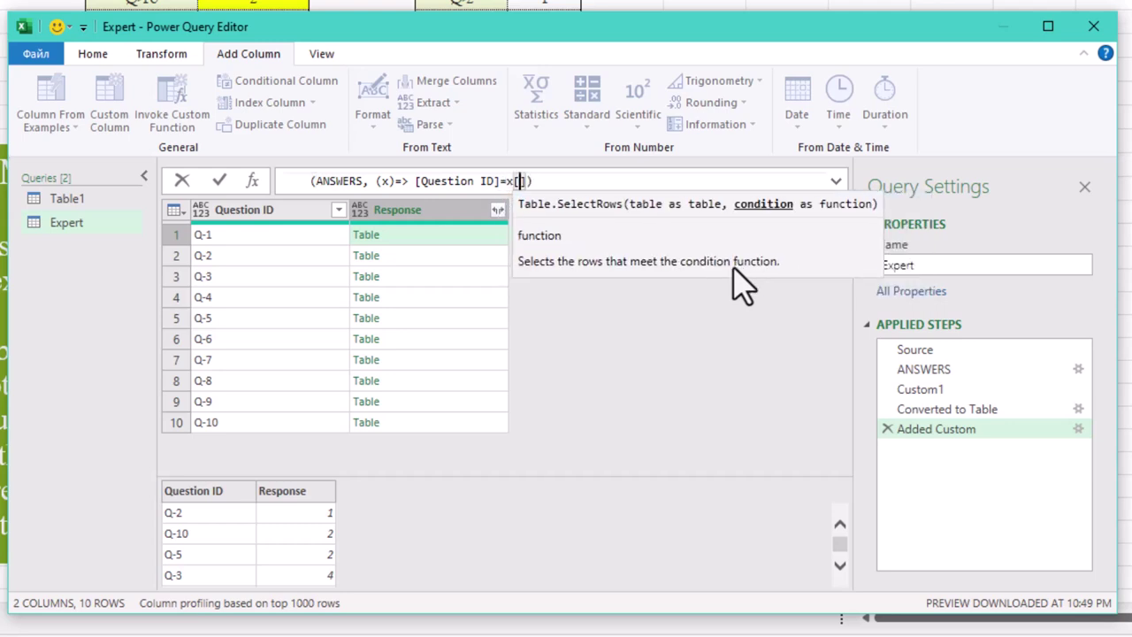
{"action": "type", "text": "Qu"}
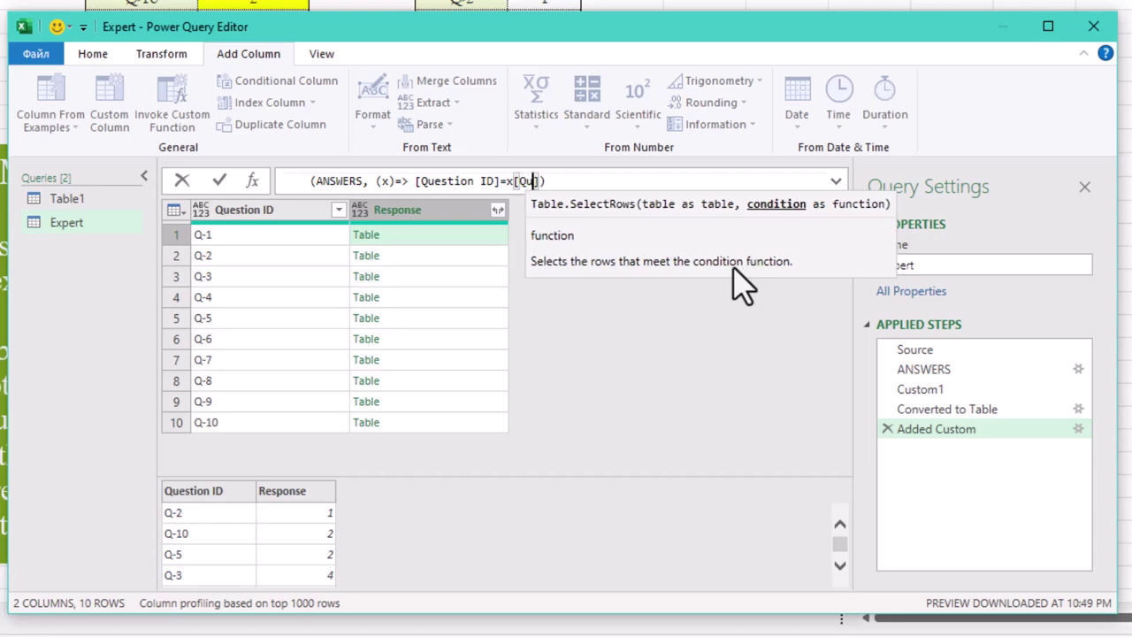
{"action": "type", "text": "estion"}
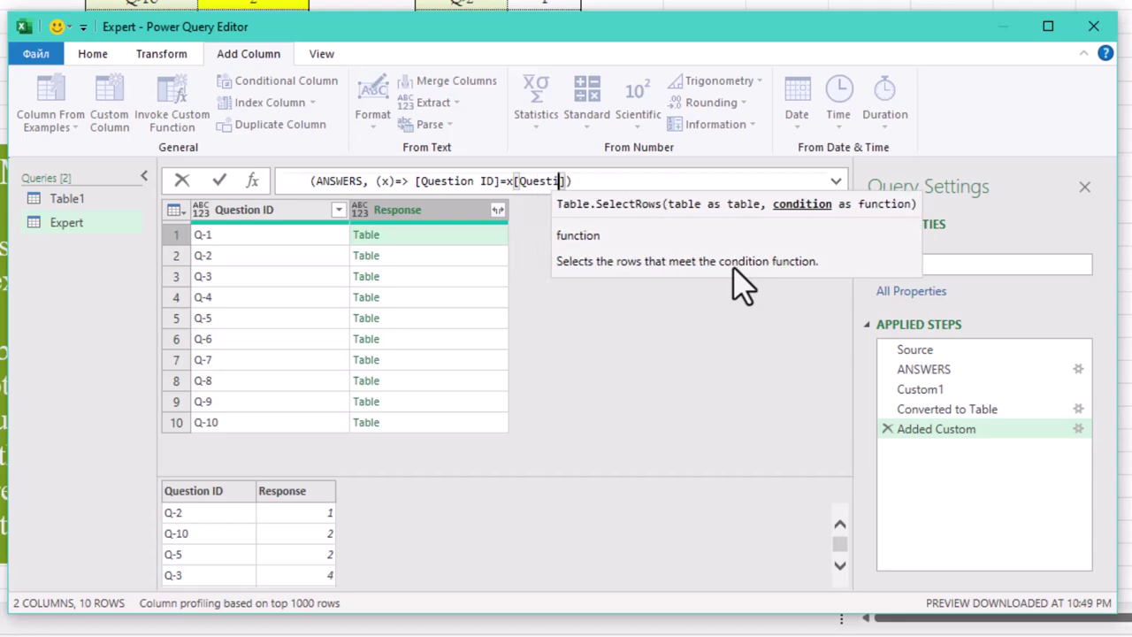
{"action": "type", "text": " ID"}
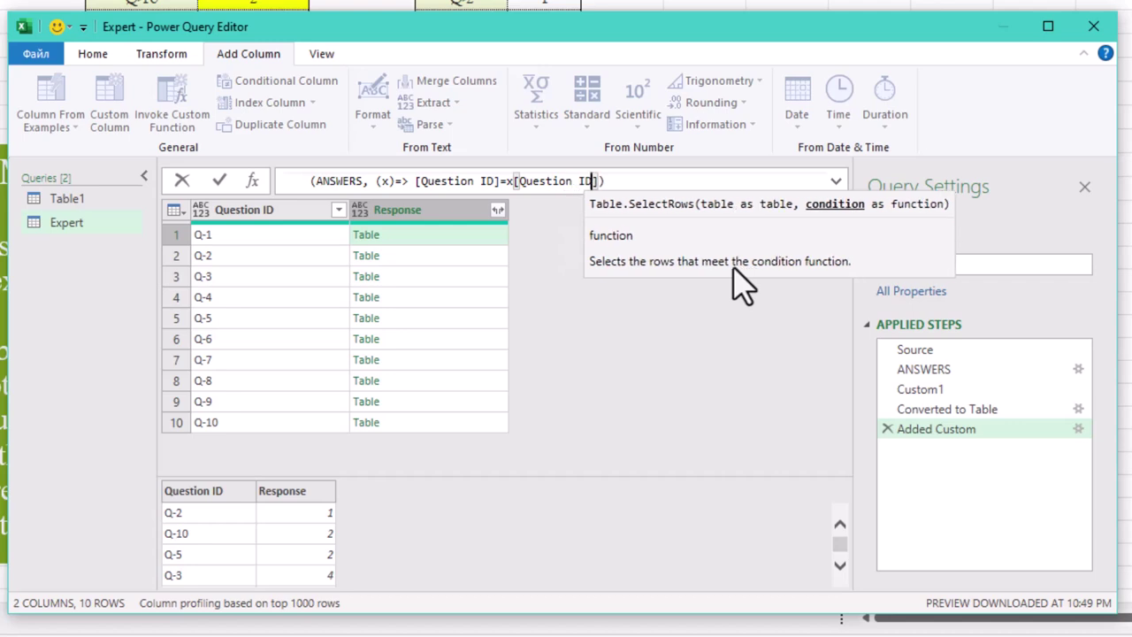
{"action": "key", "text": "Right"}
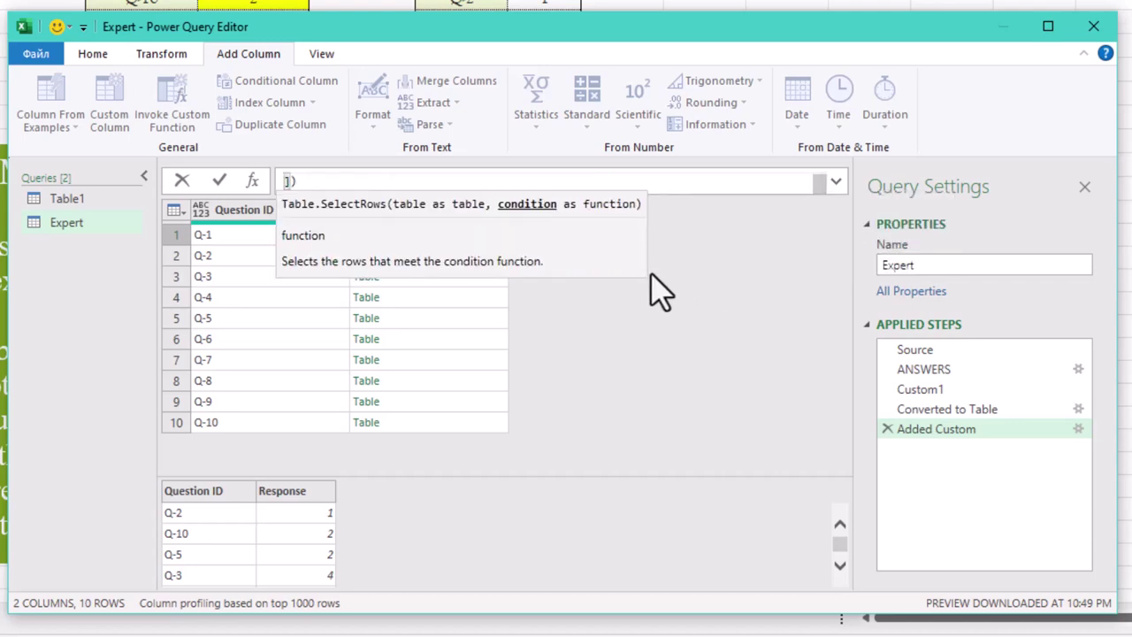
{"action": "type", "text": "ANSWERS, (x)=> [Question ID]=x[Question ID]"}
{"action": "left_click", "coordinate": [624, 283]}
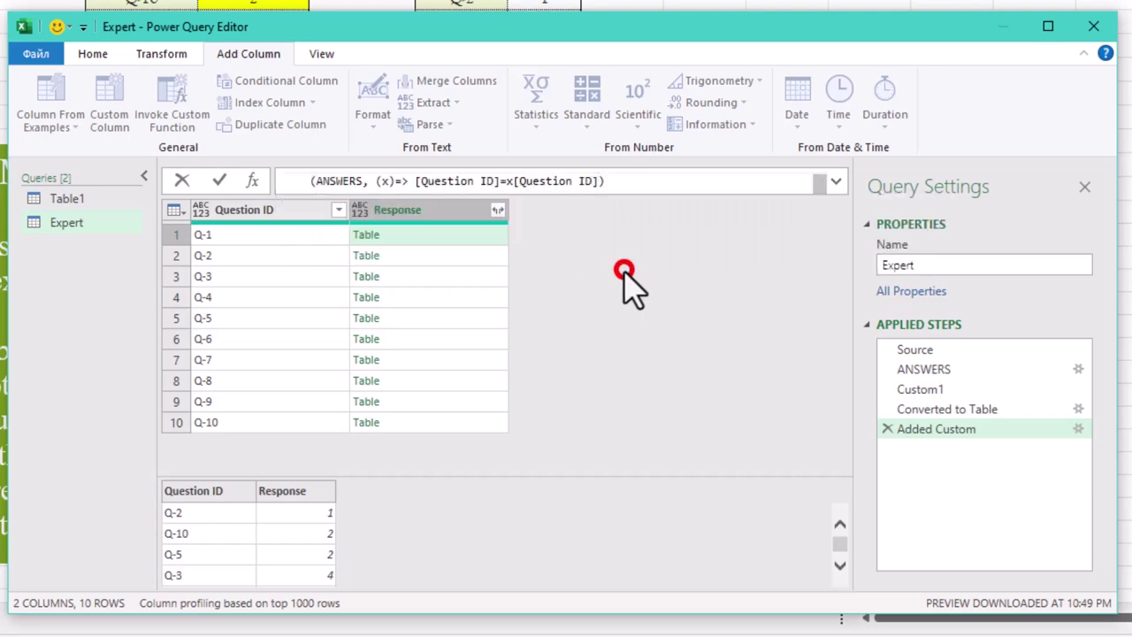
{"action": "left_click", "coordinate": [619, 287]}
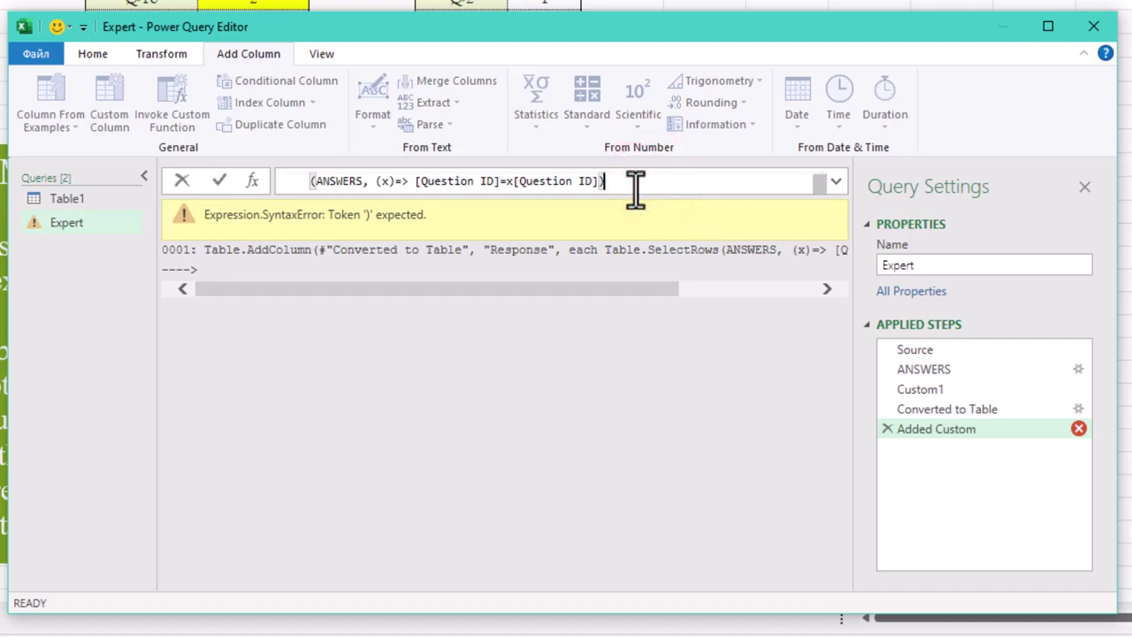
{"action": "key", "text": "Return"}
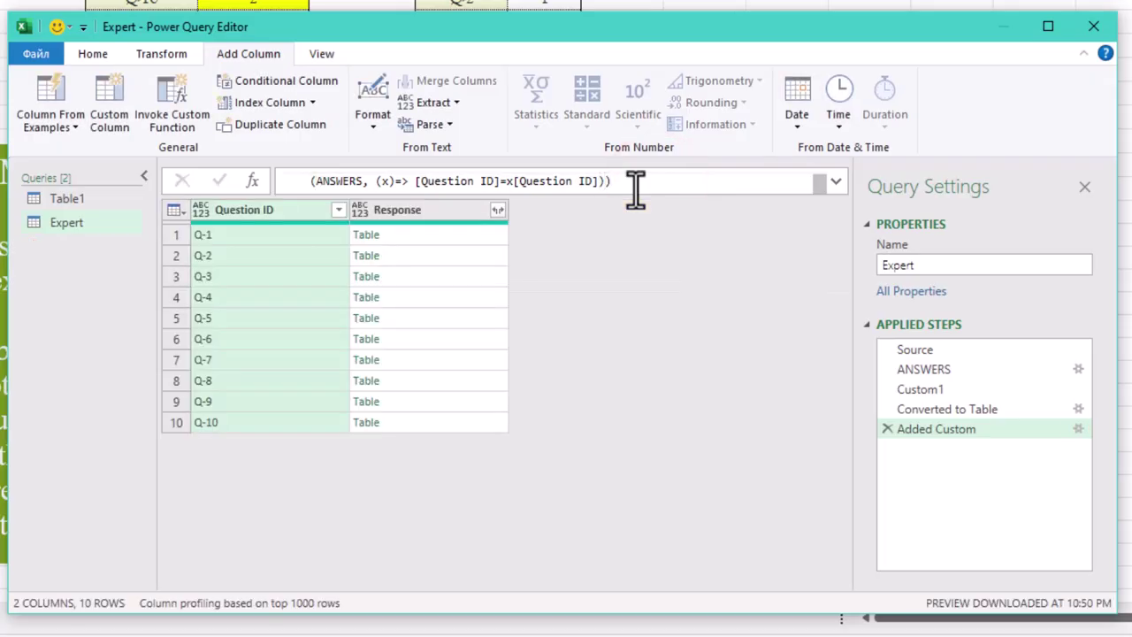
{"action": "left_click", "coordinate": [422, 238]}
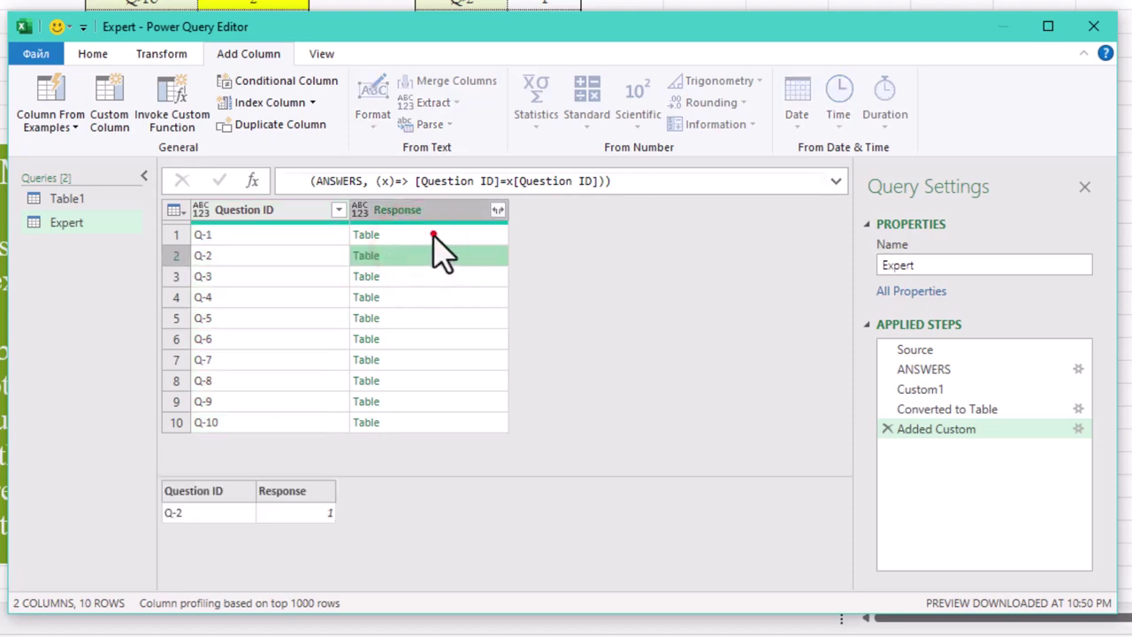
{"action": "left_click", "coordinate": [431, 250]}
{"action": "left_click", "coordinate": [432, 275]}
{"action": "left_click", "coordinate": [437, 296]}
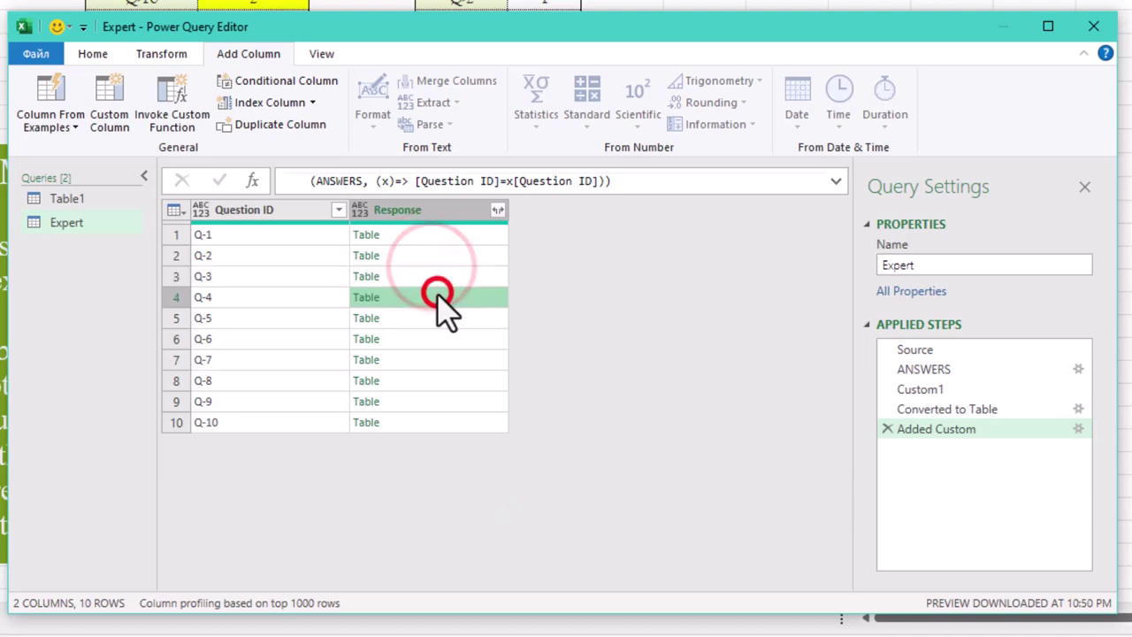
{"action": "left_click", "coordinate": [445, 317]}
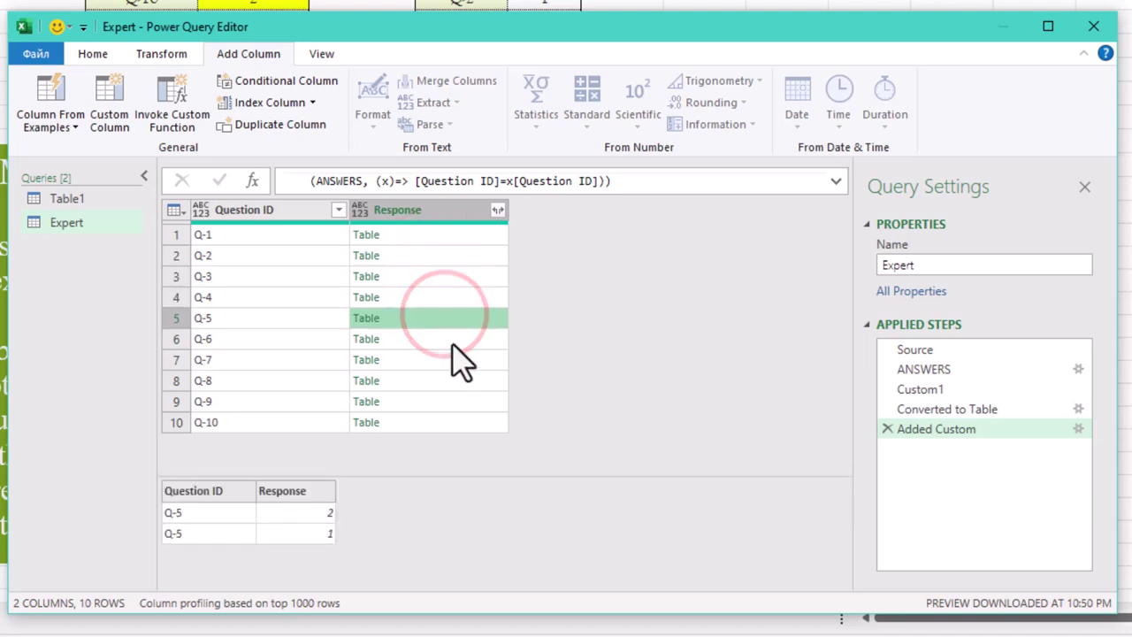
{"action": "left_click", "coordinate": [453, 341]}
{"action": "left_click", "coordinate": [455, 360]}
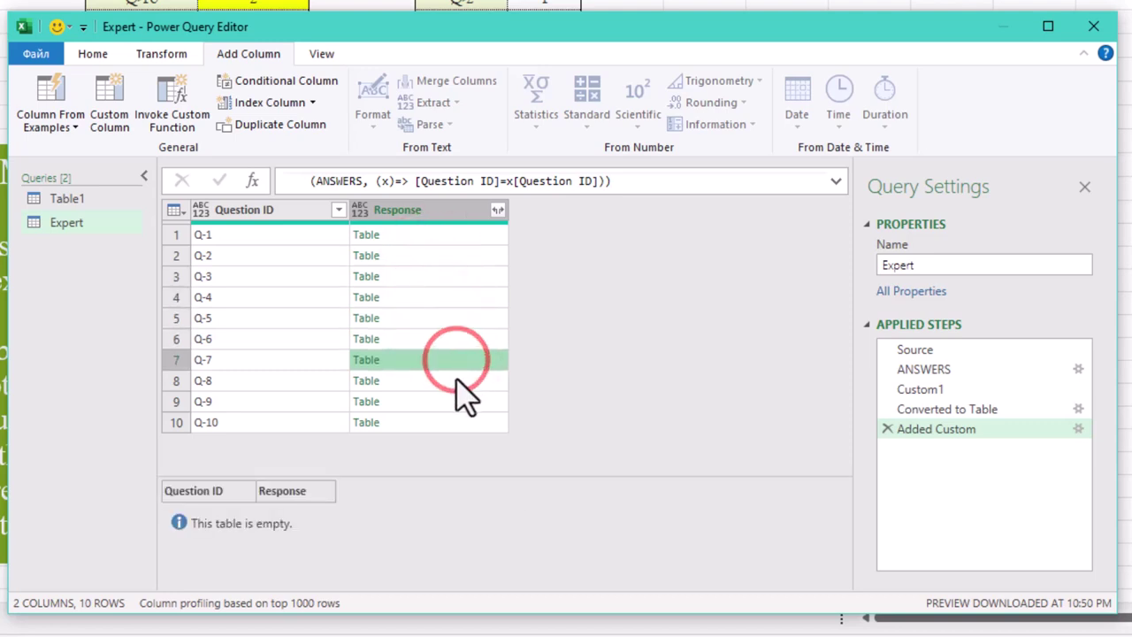
{"action": "left_click", "coordinate": [455, 380]}
{"action": "left_click", "coordinate": [458, 400]}
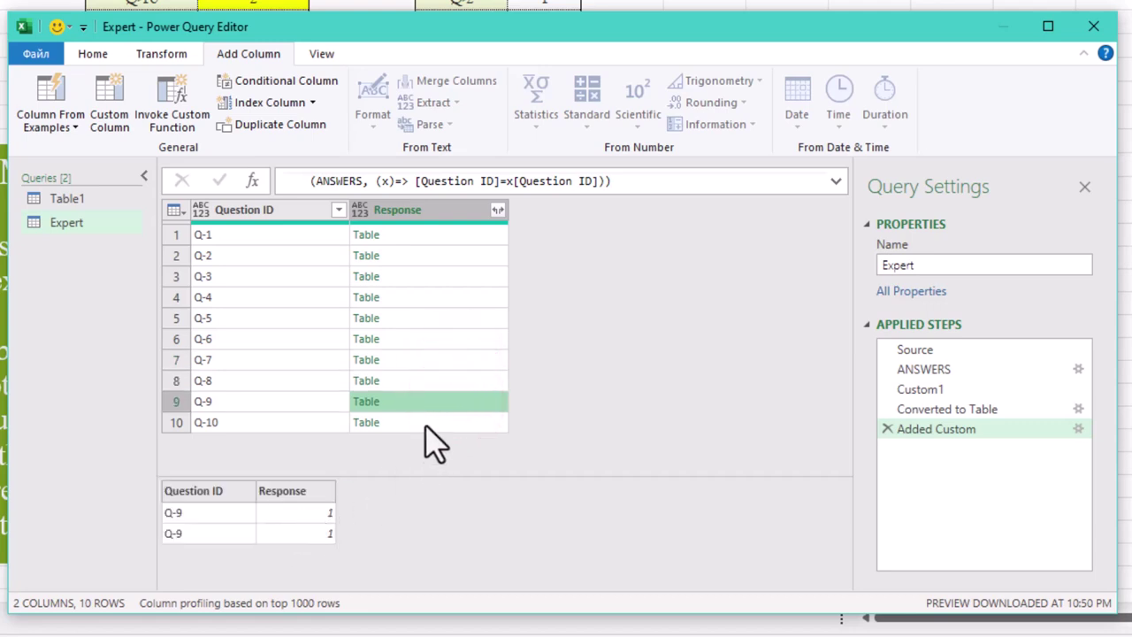
{"action": "left_click", "coordinate": [424, 422]}
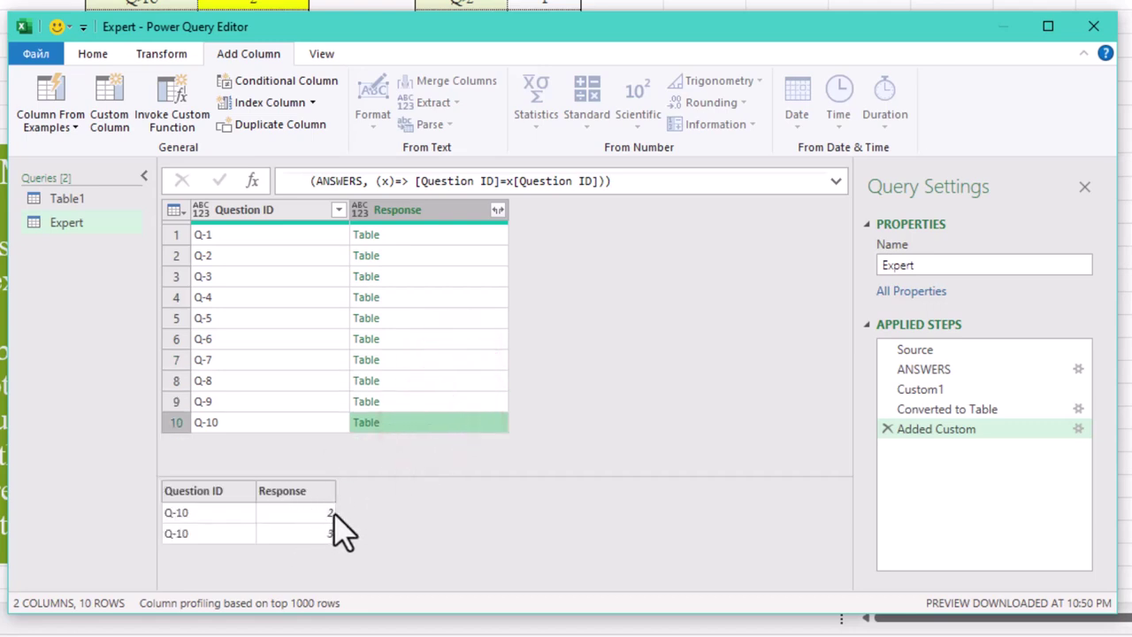
Step: Append {0} to take only the first matching row, then inspect the resulting records
{"action": "left_click", "coordinate": [605, 182]}
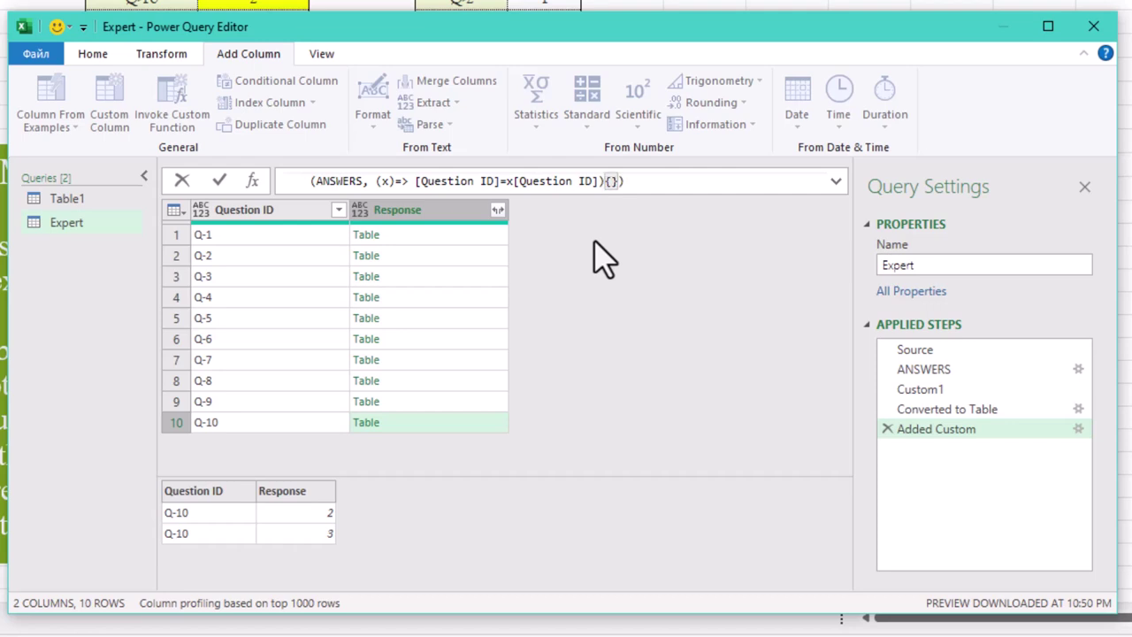
{"action": "left_click", "coordinate": [586, 268]}
{"action": "left_click", "coordinate": [412, 251]}
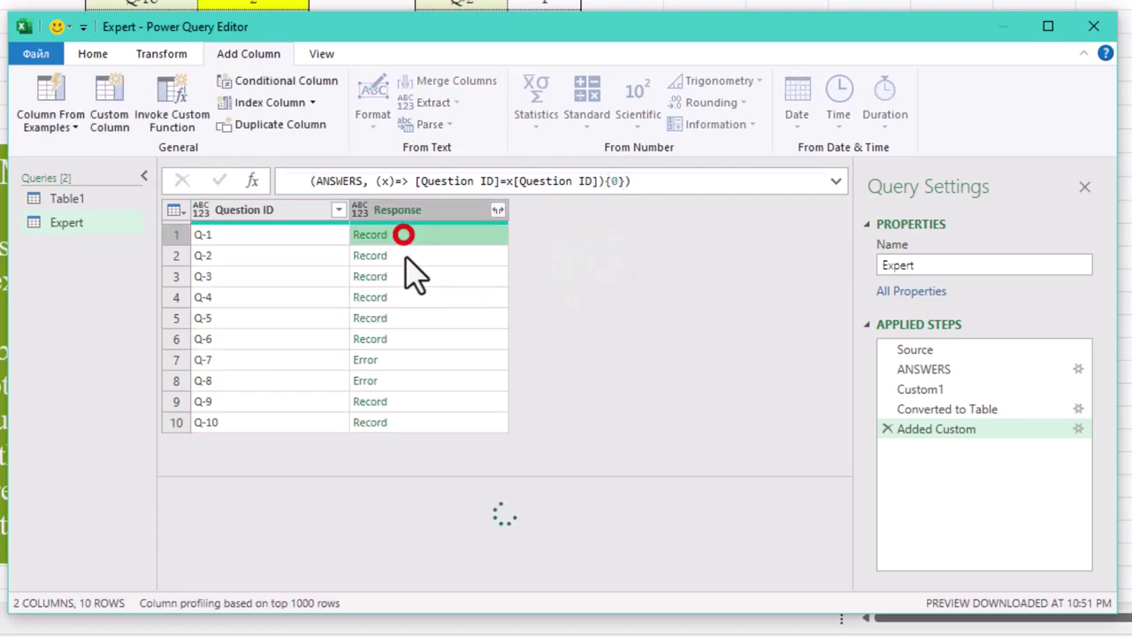
{"action": "left_click", "coordinate": [425, 276]}
{"action": "left_click", "coordinate": [425, 297]}
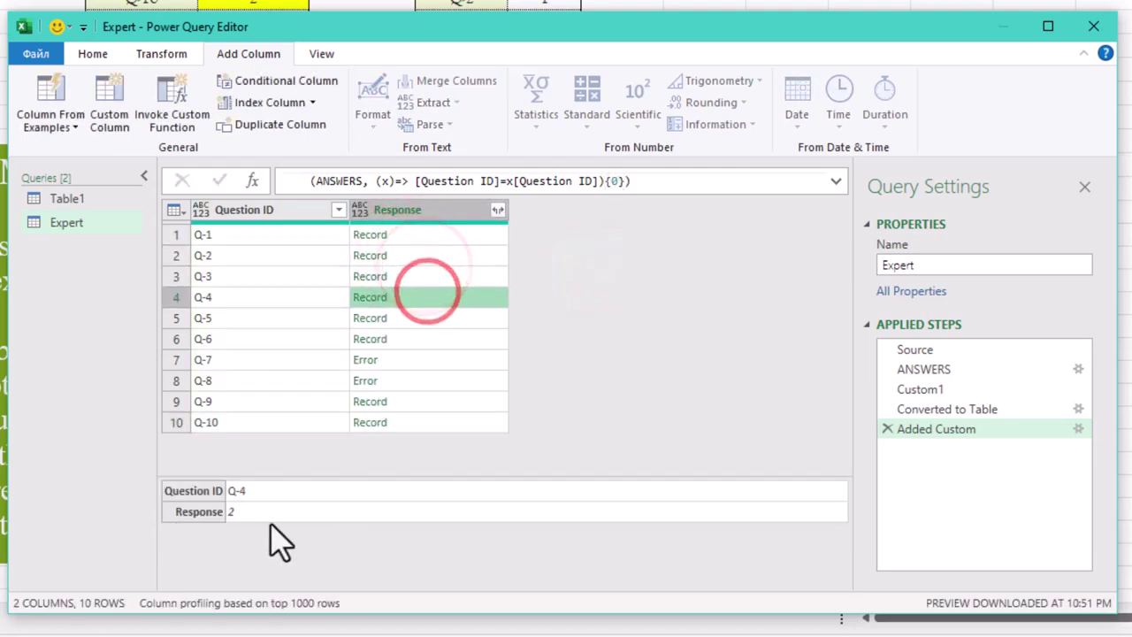
Step: Extend the lookup with [Response] and check the values for Q-1 to Q-3 and Q-7's error
{"action": "left_click", "coordinate": [619, 182]}
{"action": "type", "text": "[]"}
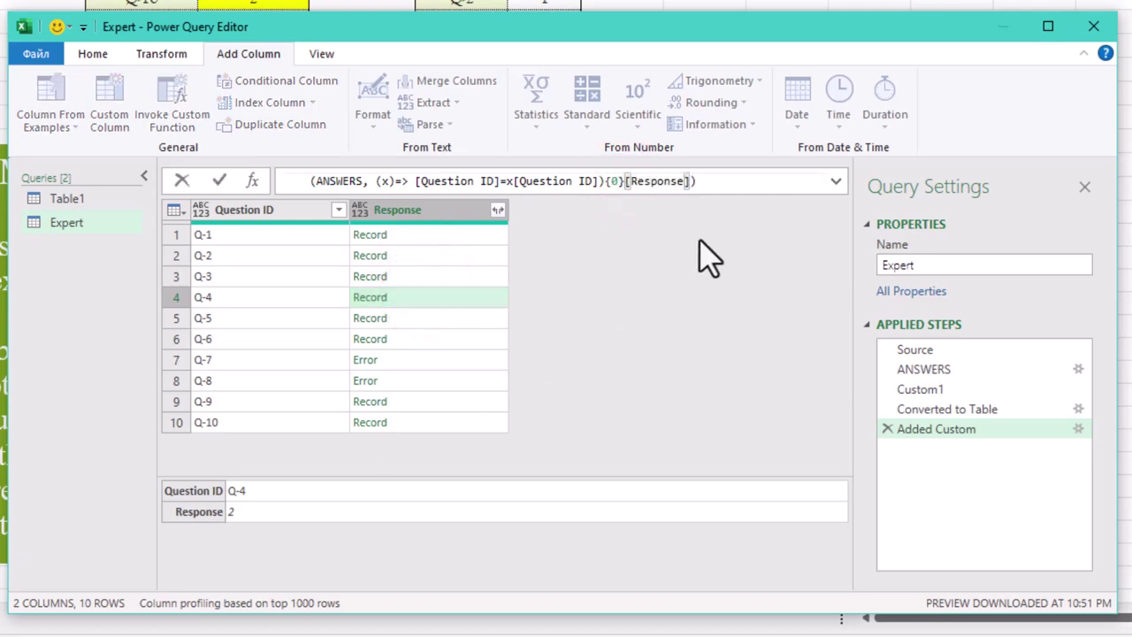
{"action": "type", "text": "Response"}
{"action": "left_click", "coordinate": [635, 274]}
{"action": "left_click", "coordinate": [457, 235]}
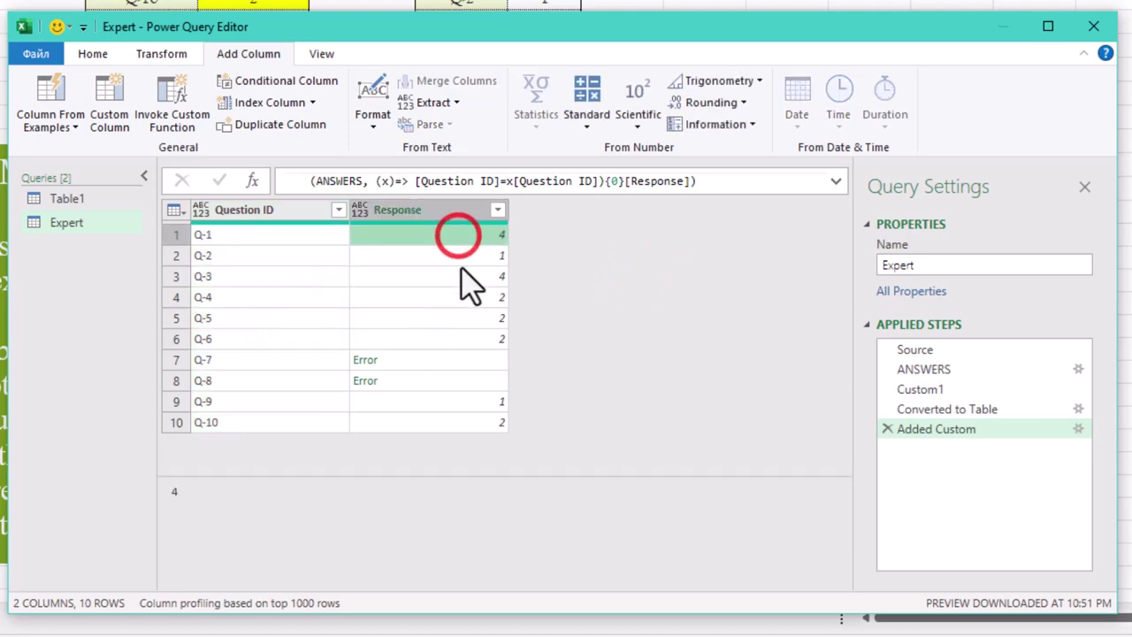
{"action": "left_click", "coordinate": [469, 255]}
{"action": "left_click", "coordinate": [469, 276]}
{"action": "left_click", "coordinate": [444, 360]}
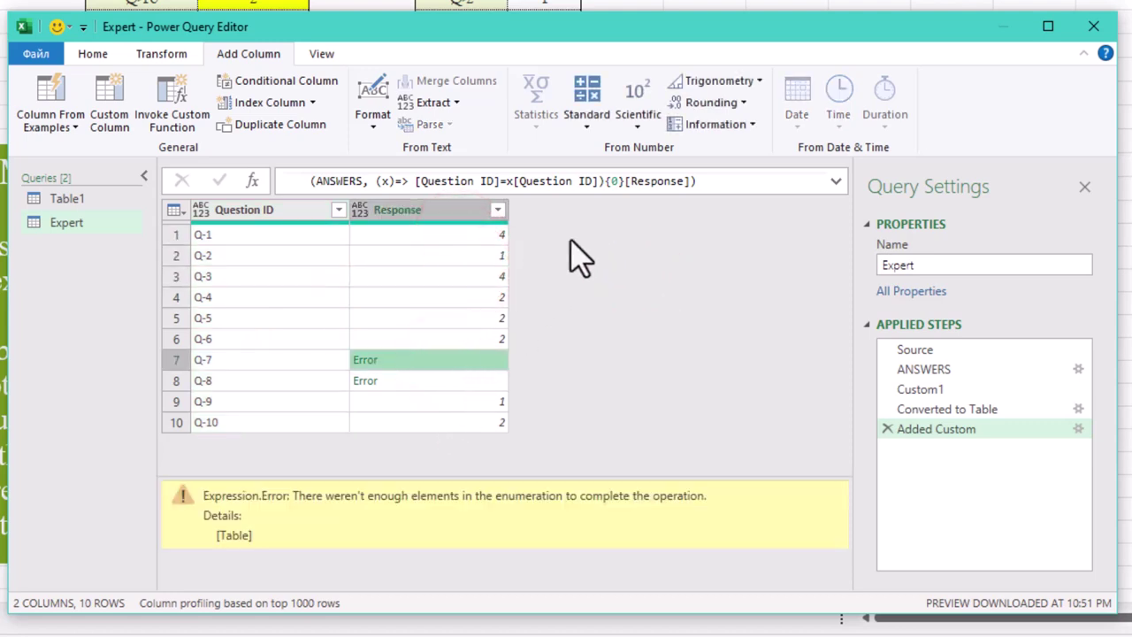
Step: Wrap the Response lookup in try … otherwise null so Q-7 and Q-8 return null
{"action": "left_click", "coordinate": [836, 182]}
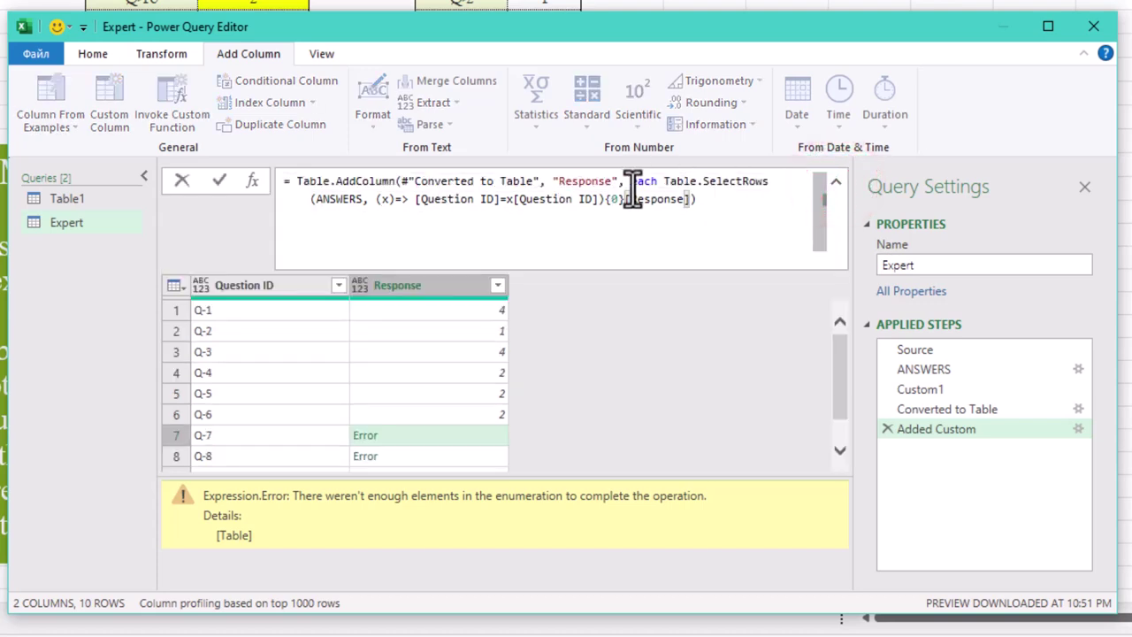
{"action": "left_click", "coordinate": [665, 180]}
{"action": "type", "text": "try"}
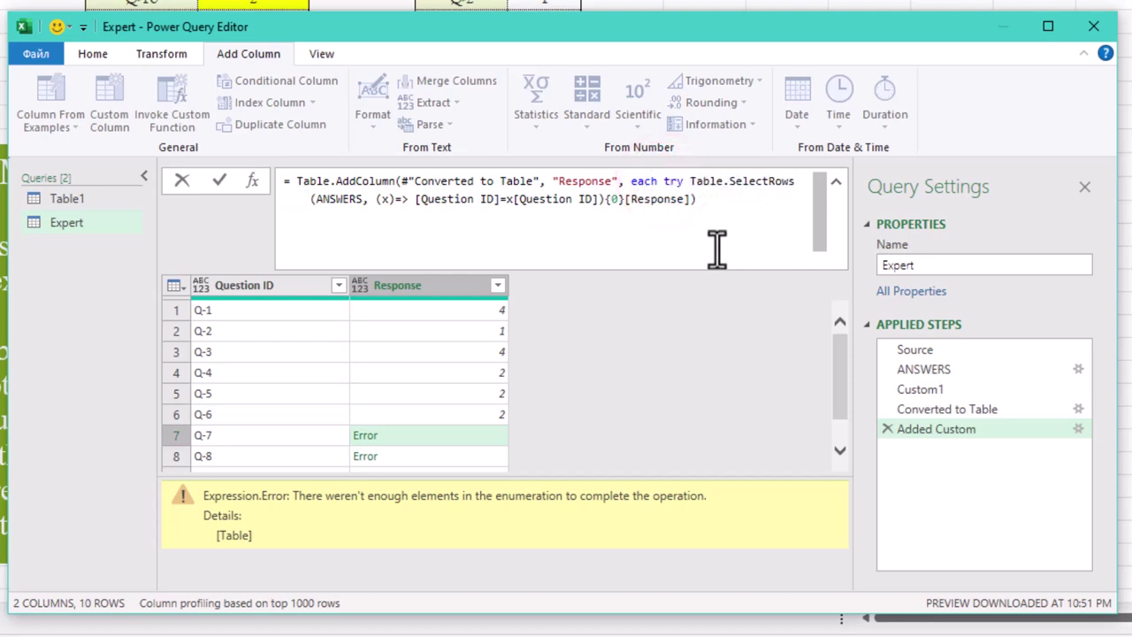
{"action": "left_click", "coordinate": [687, 199]}
{"action": "type", "text": ")"}
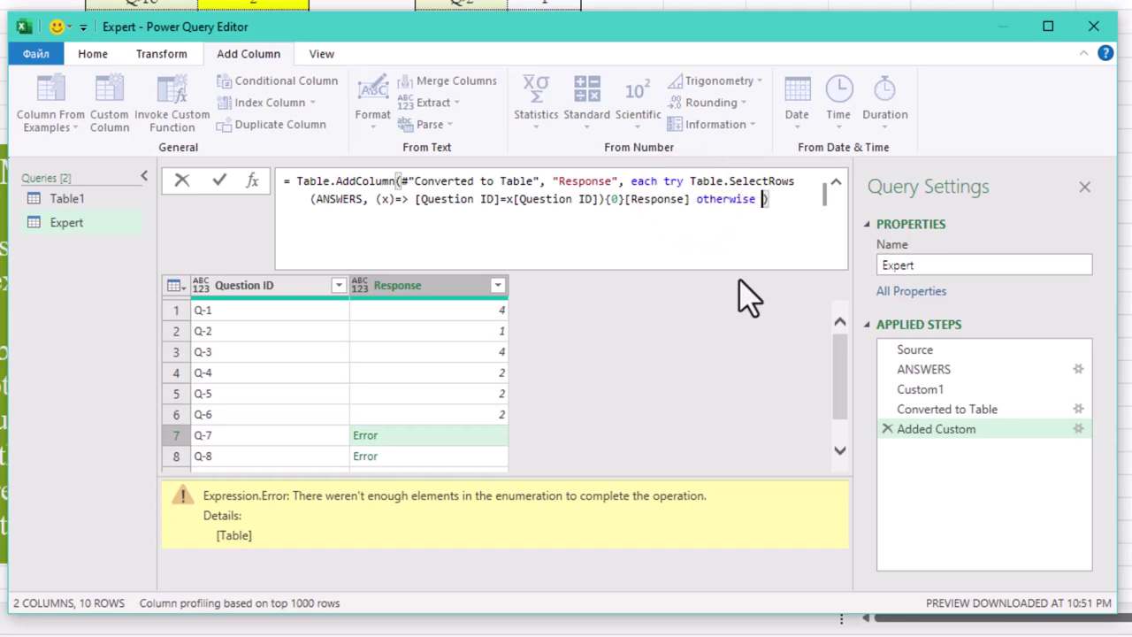
{"action": "type", "text": "null"}
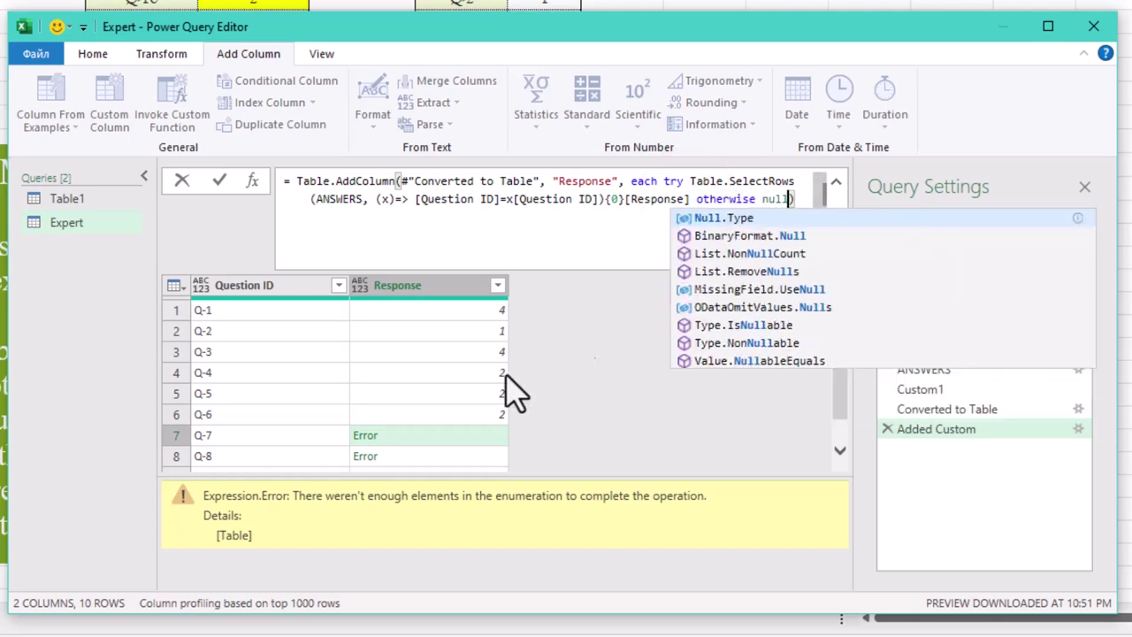
{"action": "left_click", "coordinate": [588, 382]}
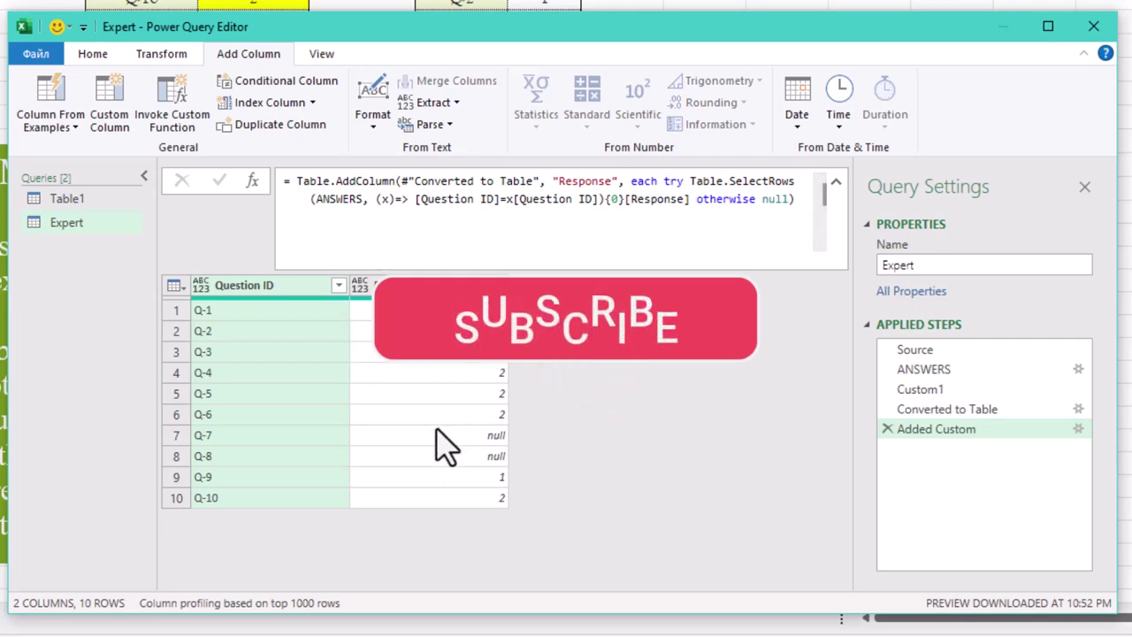